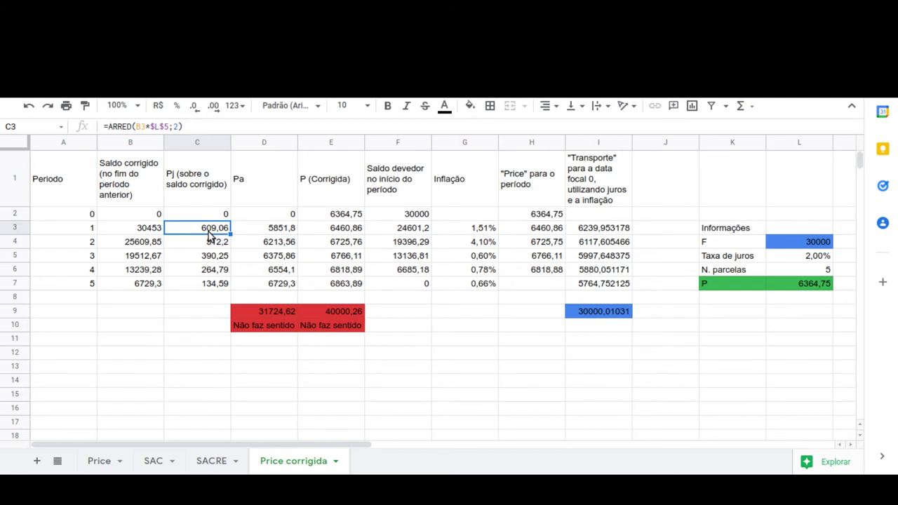
Inspect the period 1 formulas for the interest Pj in C3 and the inflation-corrected balance in B3.
{"action": "double_click", "coordinate": [208, 231]}
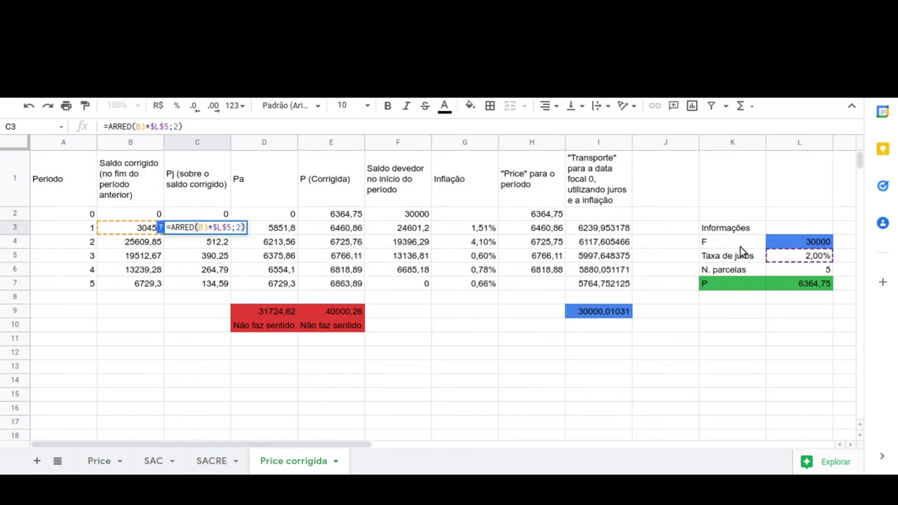
{"action": "key", "text": "Escape"}
{"action": "left_click", "coordinate": [138, 234]}
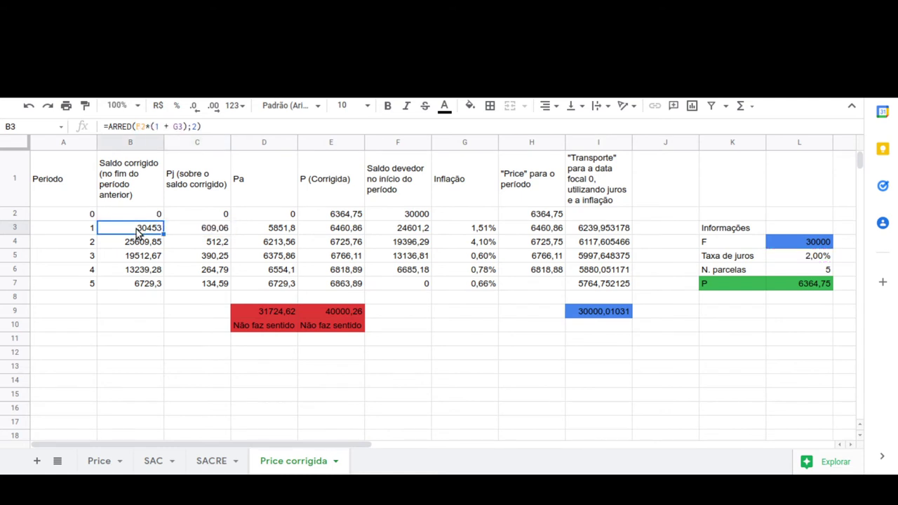
{"action": "double_click", "coordinate": [138, 232]}
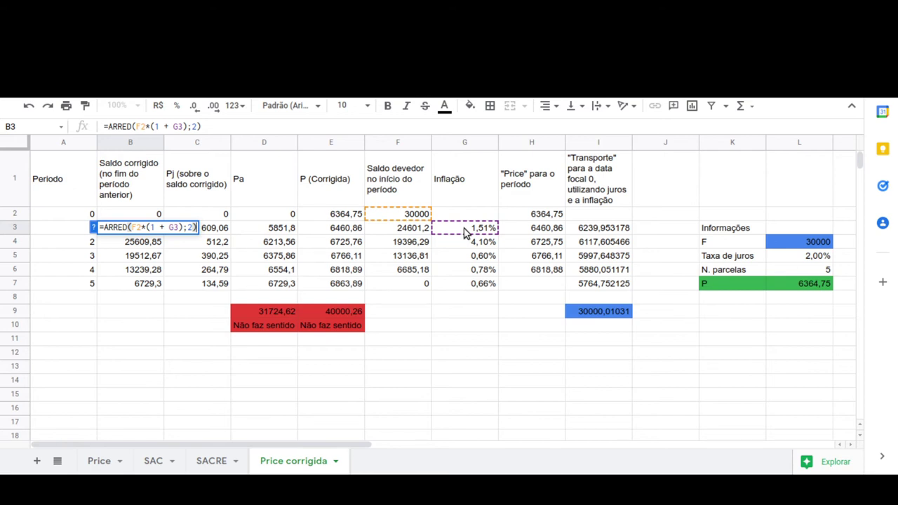
{"action": "key", "text": "Escape"}
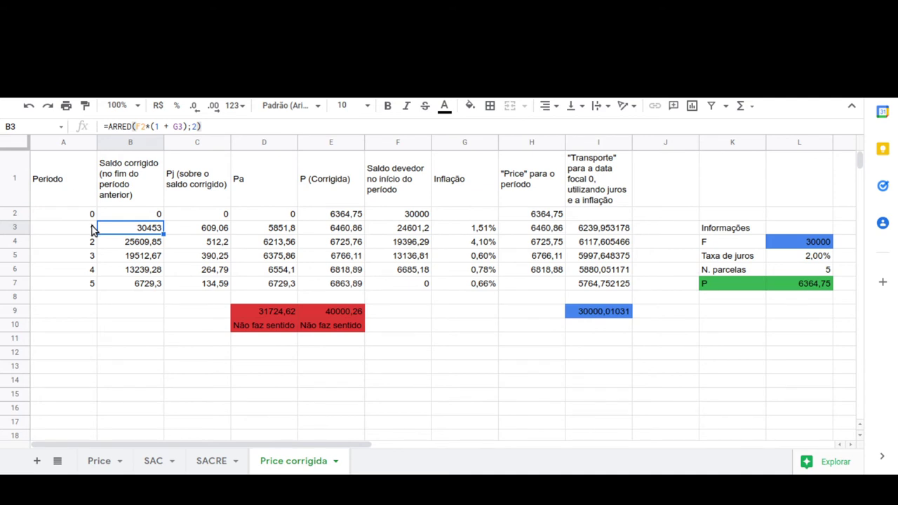
{"action": "left_click", "coordinate": [181, 231]}
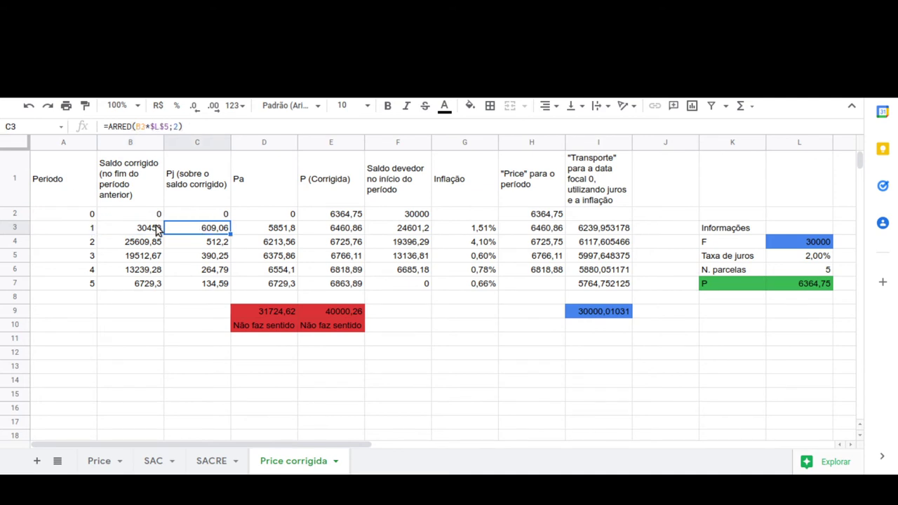
{"action": "left_click", "coordinate": [158, 230]}
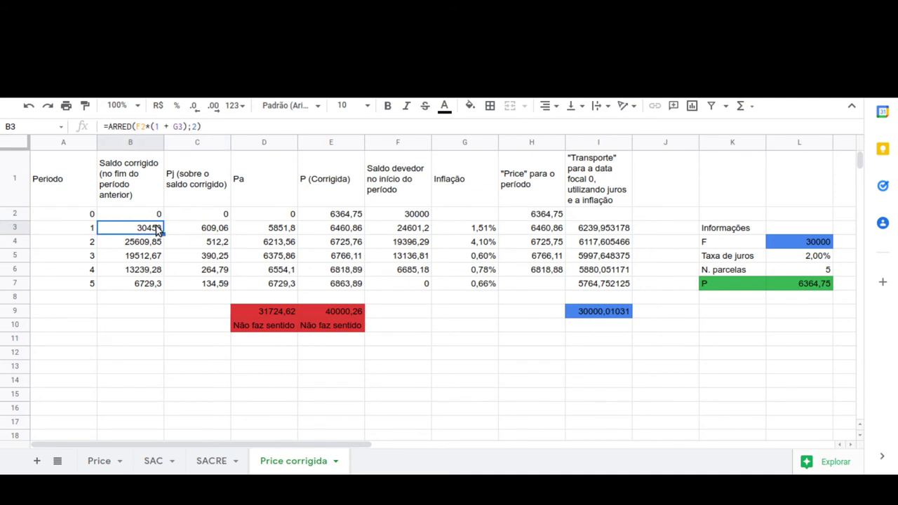
Inspect the period 1 formulas for the corrected payment in E3 and the amortization Pa in D3.
{"action": "left_click", "coordinate": [332, 233]}
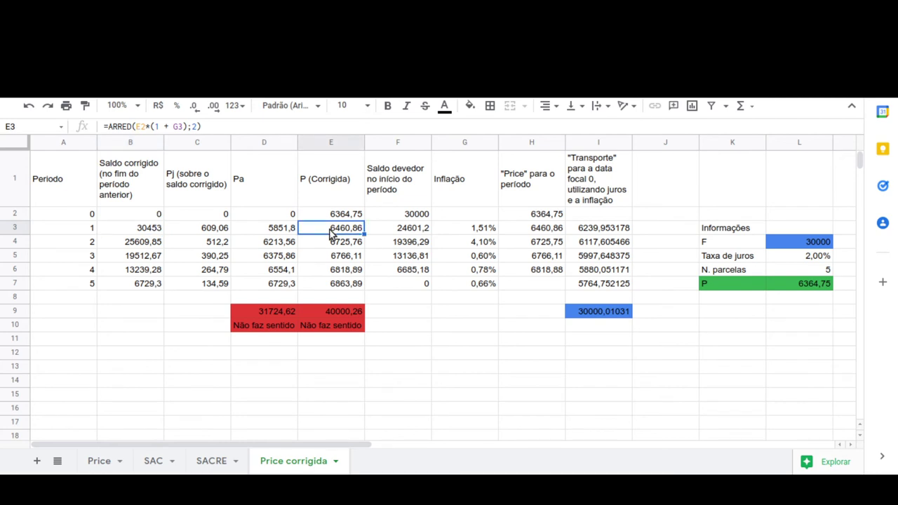
{"action": "double_click", "coordinate": [332, 233]}
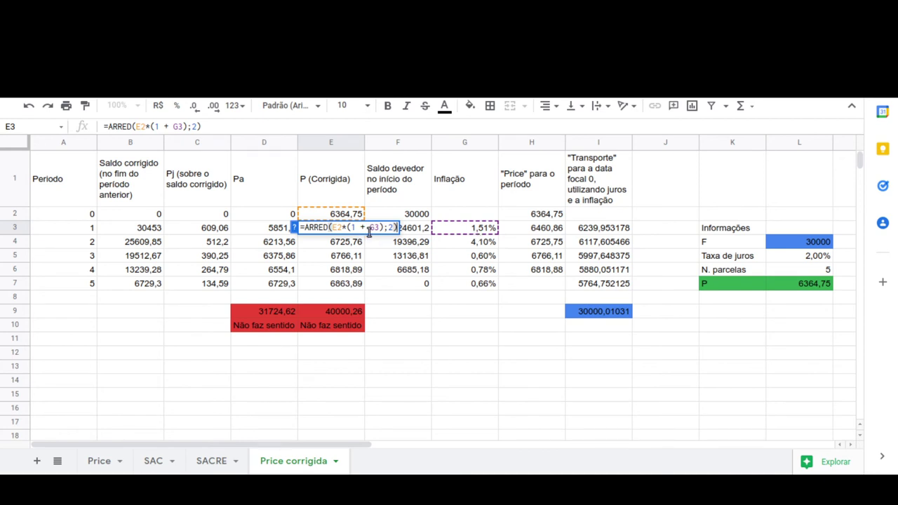
{"action": "key", "text": "Escape"}
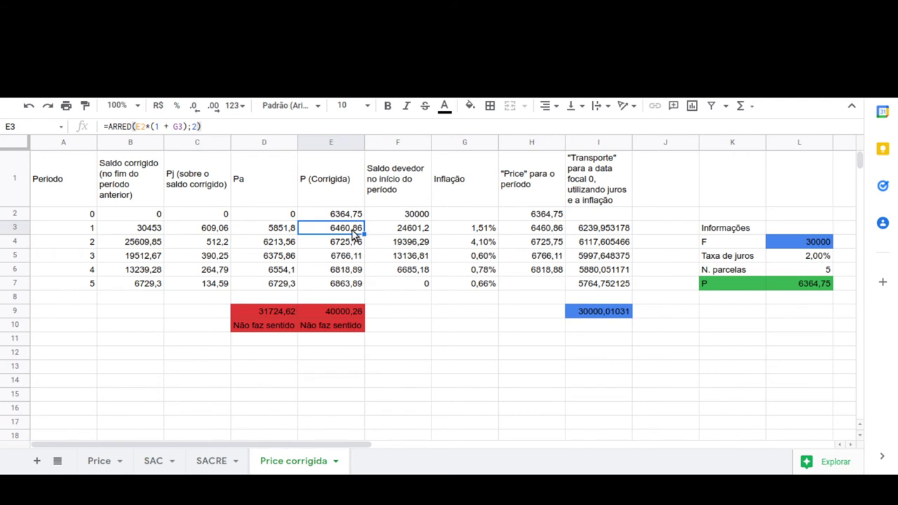
{"action": "left_click", "coordinate": [286, 230]}
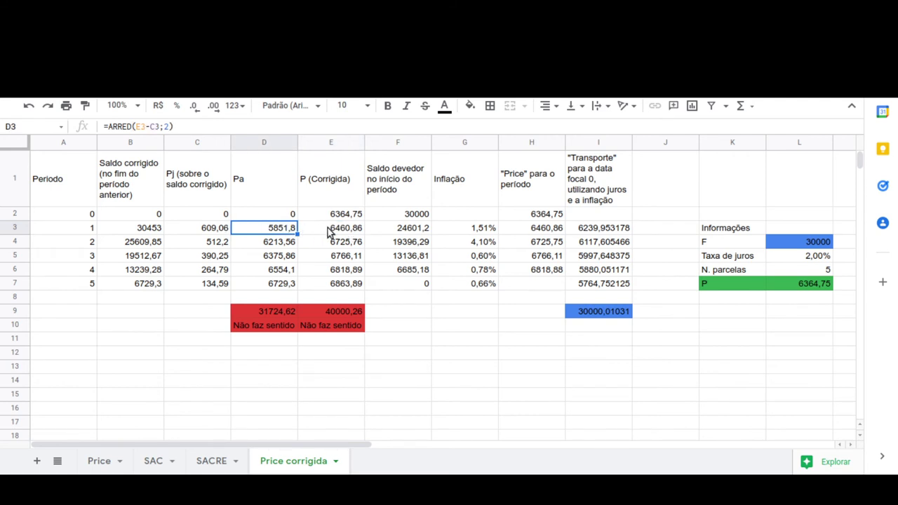
{"action": "key", "text": "Return"}
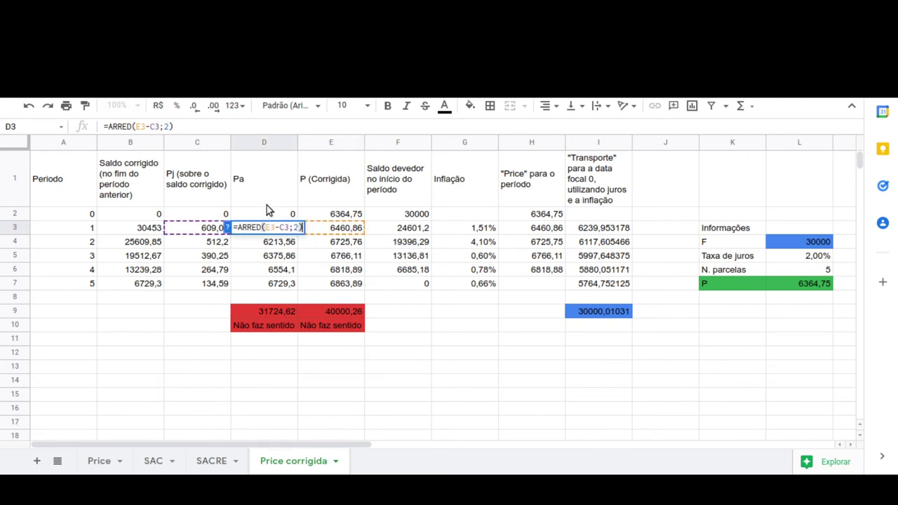
{"action": "key", "text": "Escape"}
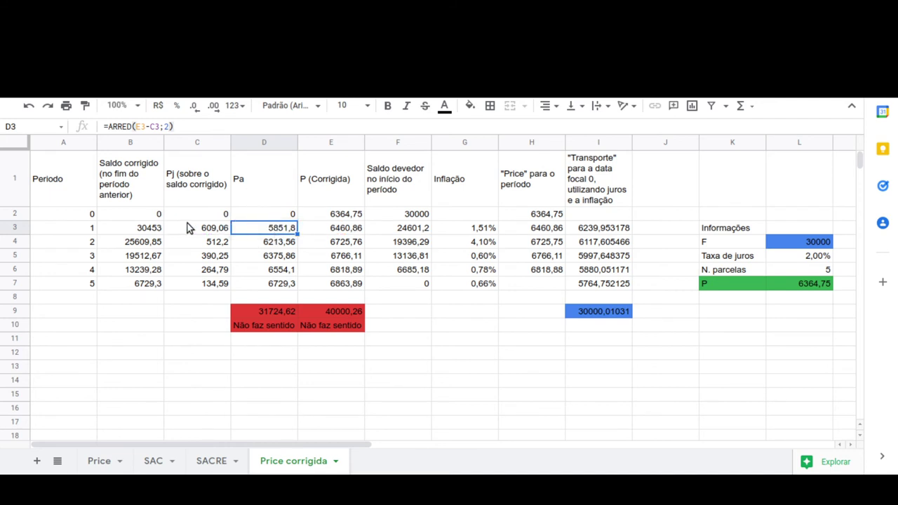
Inspect the period 1 outstanding balance formula in F3 and the cells it references.
{"action": "left_click", "coordinate": [390, 232]}
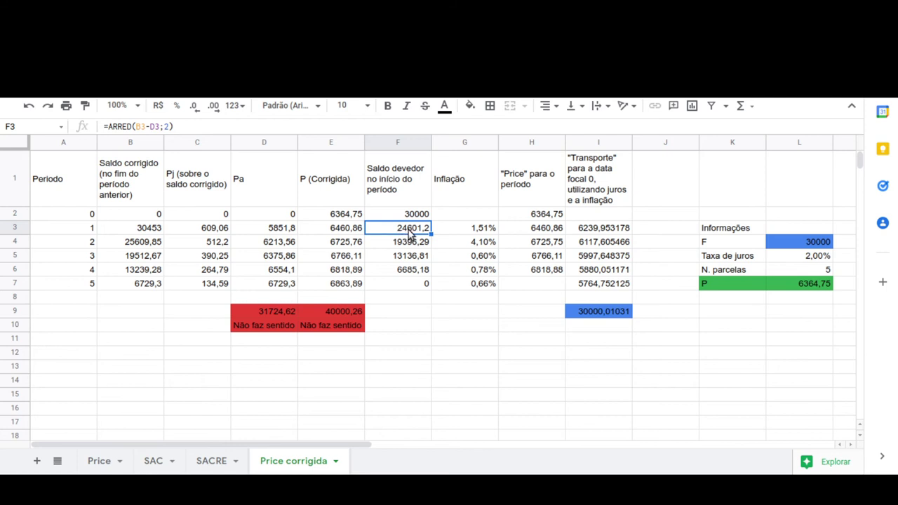
{"action": "double_click", "coordinate": [384, 237]}
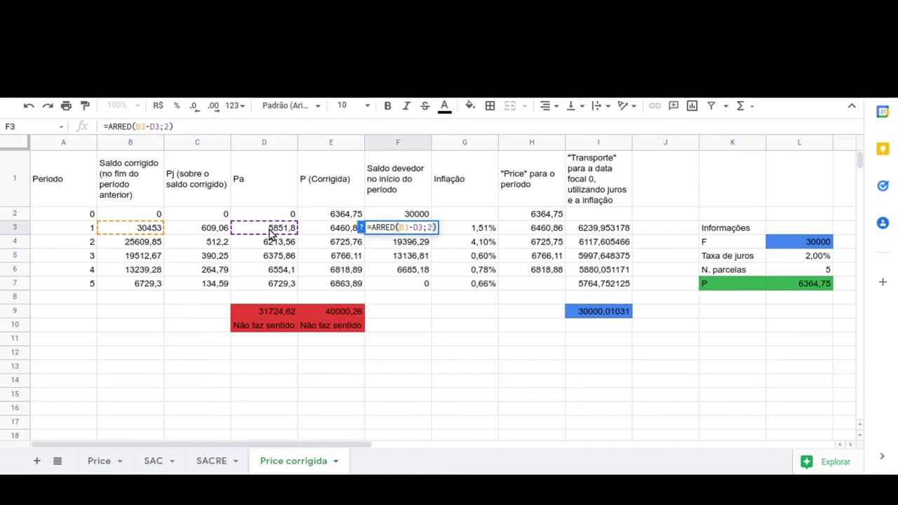
{"action": "key", "text": "Escape"}
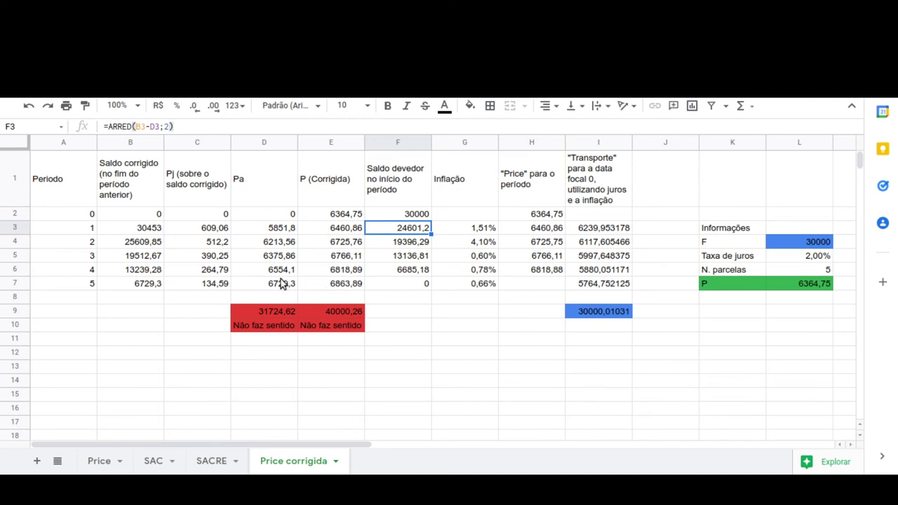
Trace the period 4 outstanding balance in F6 into the period 5 corrected balance in B7 and interest in C7.
{"action": "left_click", "coordinate": [421, 269]}
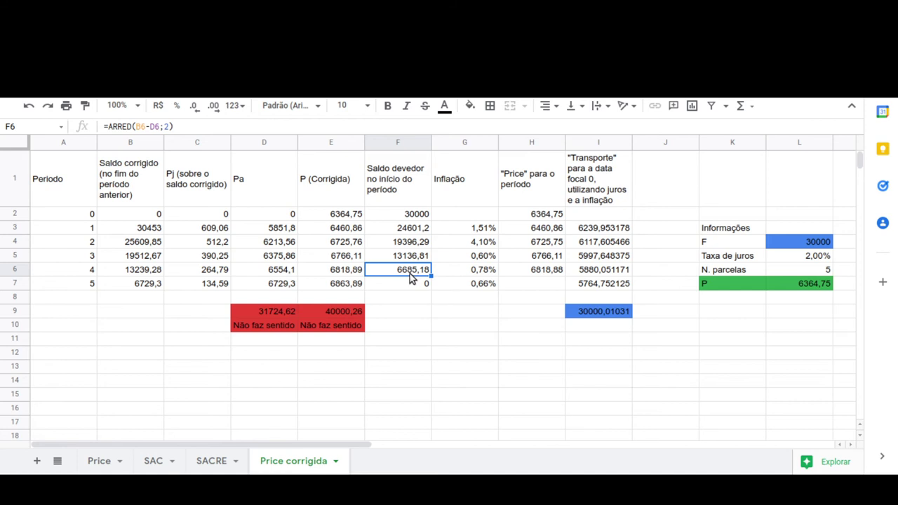
{"action": "left_click", "coordinate": [154, 289]}
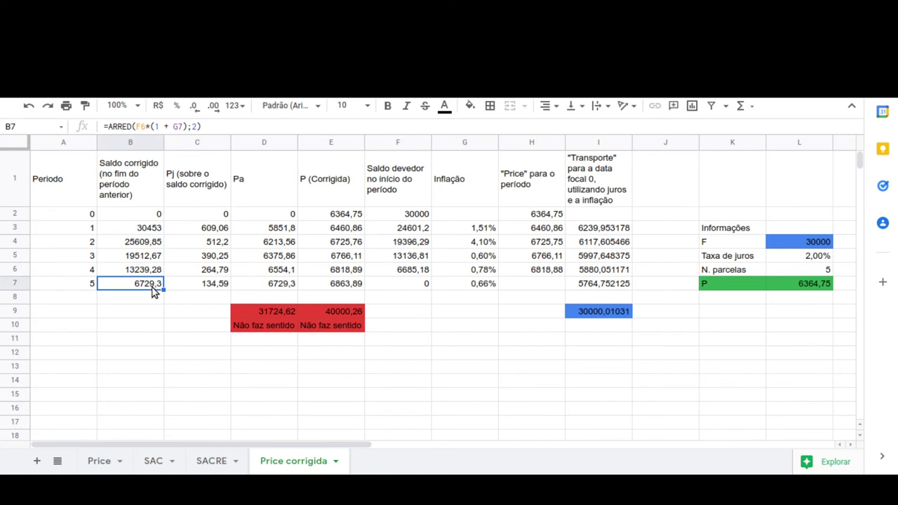
{"action": "double_click", "coordinate": [153, 289]}
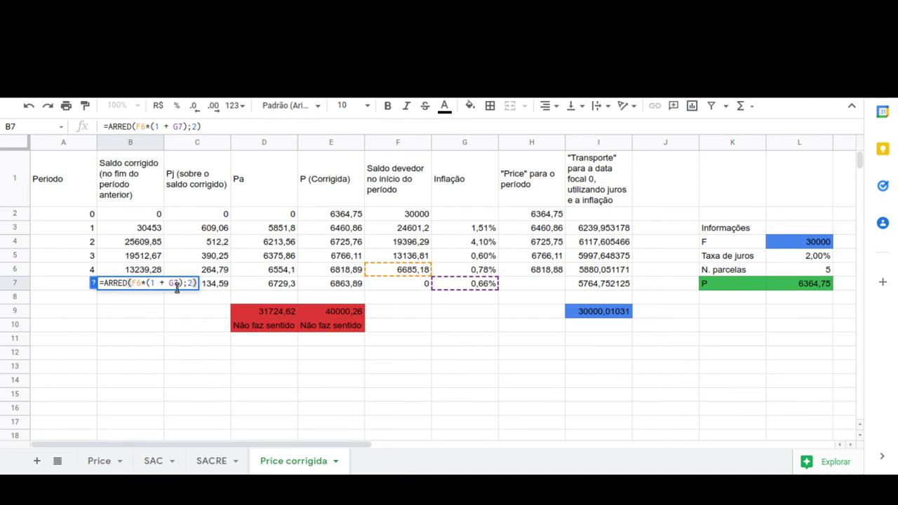
{"action": "key", "text": "Escape"}
{"action": "left_click", "coordinate": [198, 286]}
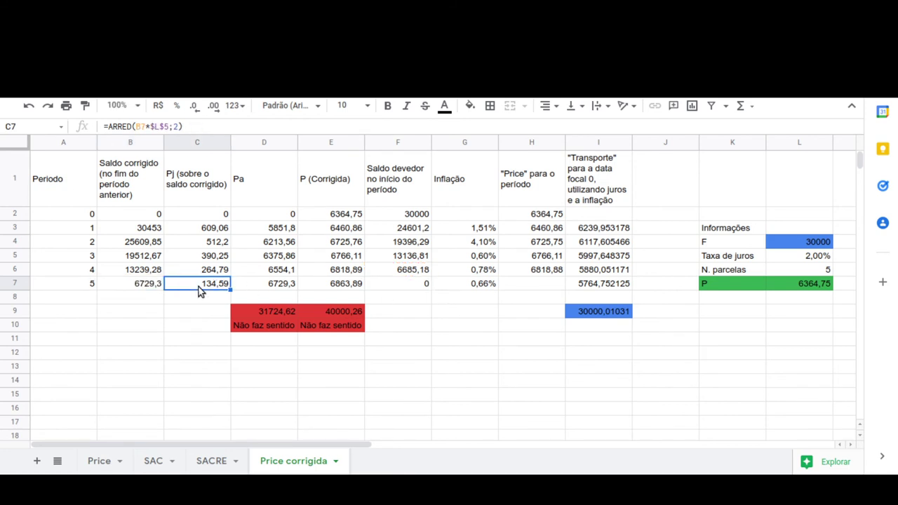
Inspect the period 5 corrected payment formula in E7 and the cells it references.
{"action": "left_click", "coordinate": [336, 287]}
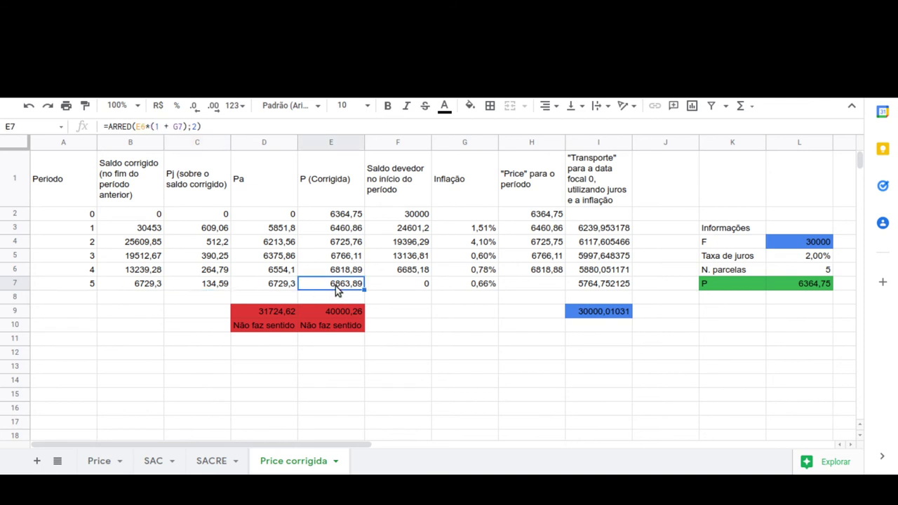
{"action": "double_click", "coordinate": [337, 289]}
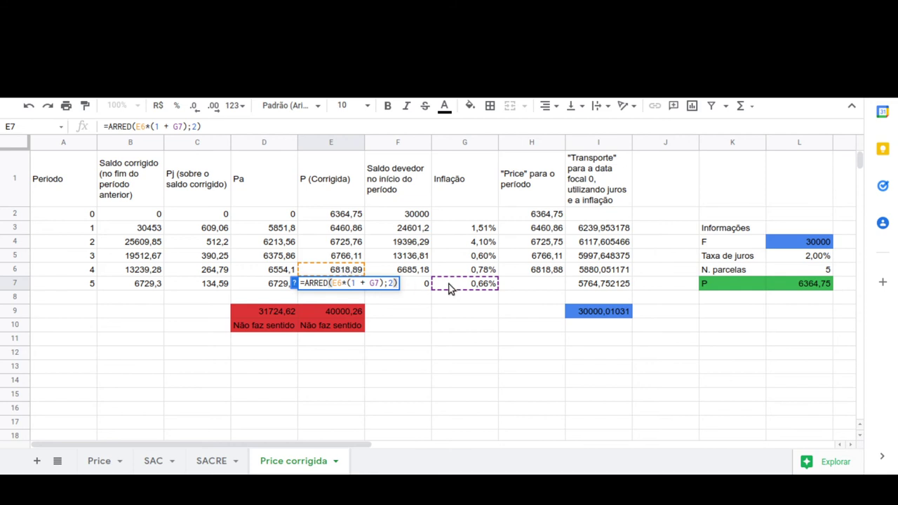
{"action": "key", "text": "Escape"}
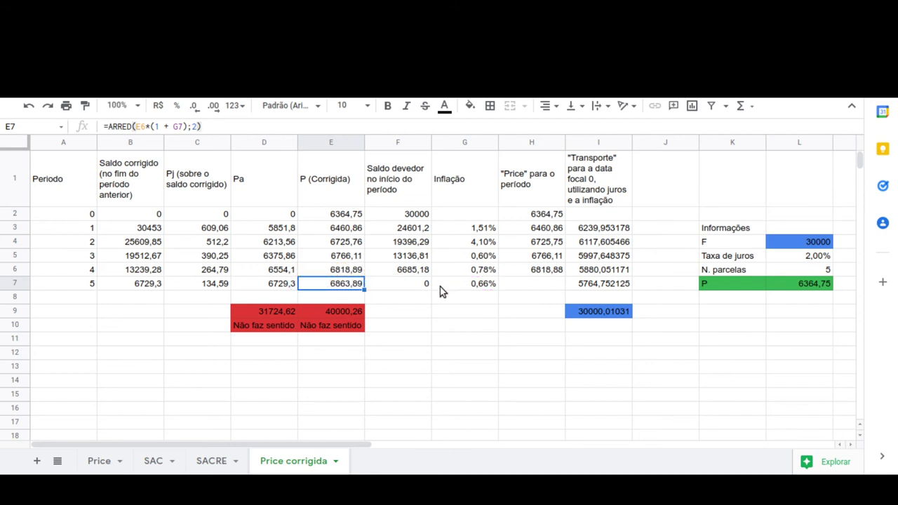
Compare the period 5 amortization in D7 with the corrected balance in B7, and check the final outstanding balance in F7.
{"action": "left_click", "coordinate": [280, 288]}
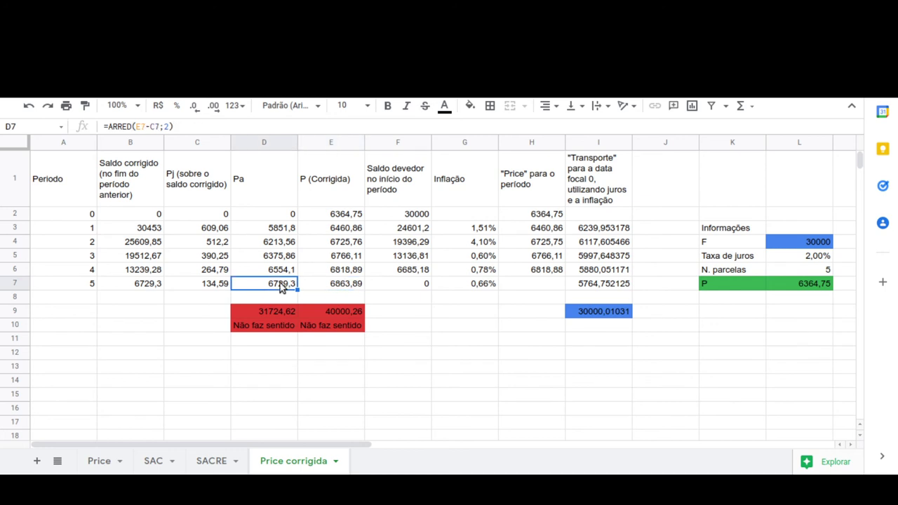
{"action": "left_click", "coordinate": [149, 285]}
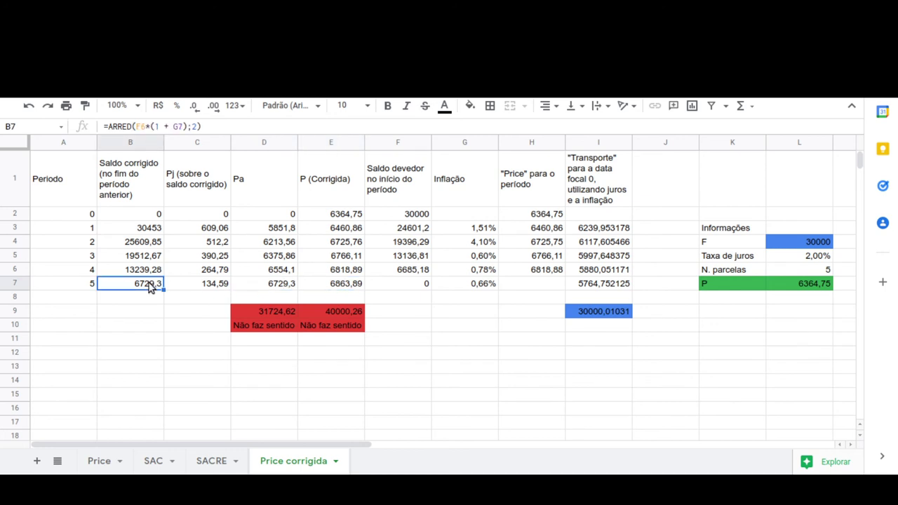
{"action": "left_click", "coordinate": [265, 287]}
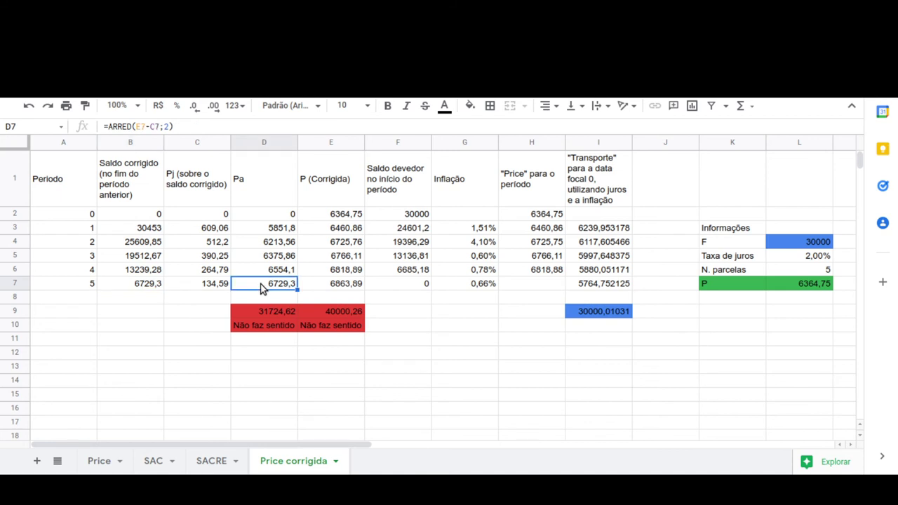
{"action": "left_click", "coordinate": [149, 283]}
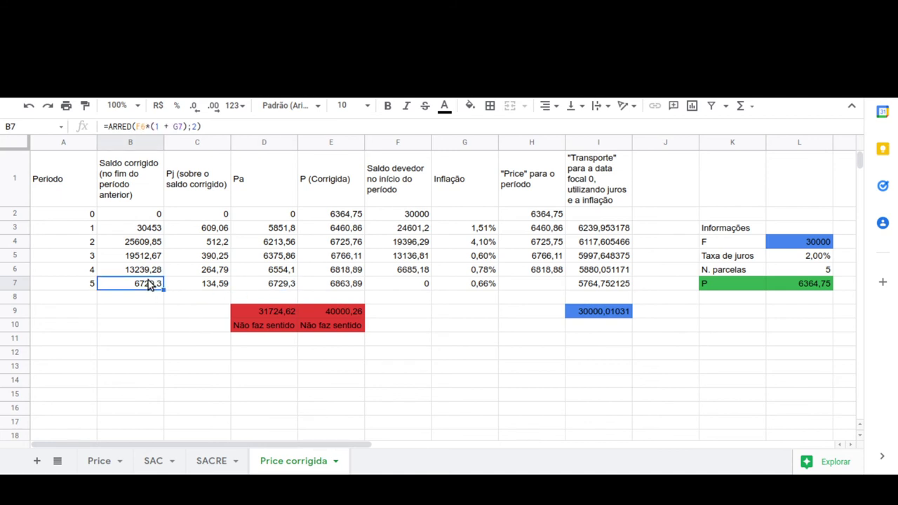
{"action": "left_click", "coordinate": [404, 285]}
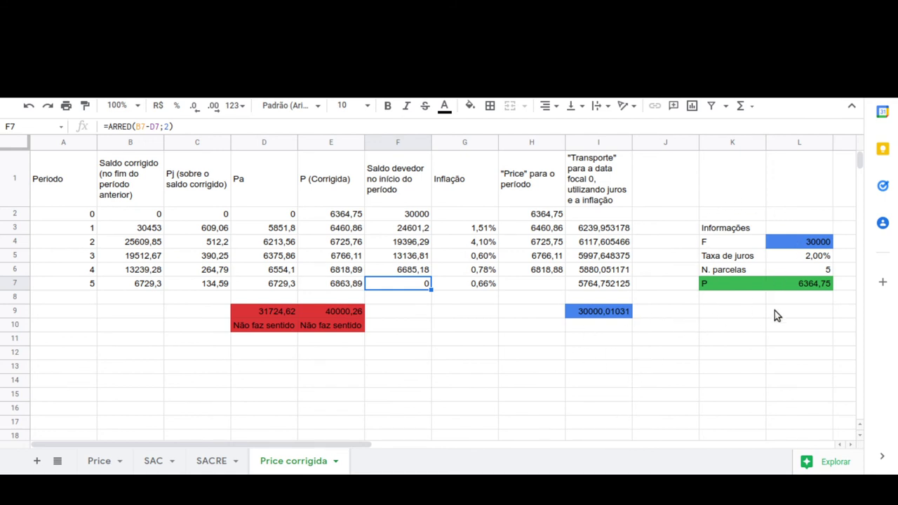
Review the loan inputs F, Taxa de juros and N. parcelas, the formula for P in L7, and its reference in E2.
{"action": "left_click", "coordinate": [816, 245]}
{"action": "left_click", "coordinate": [812, 256]}
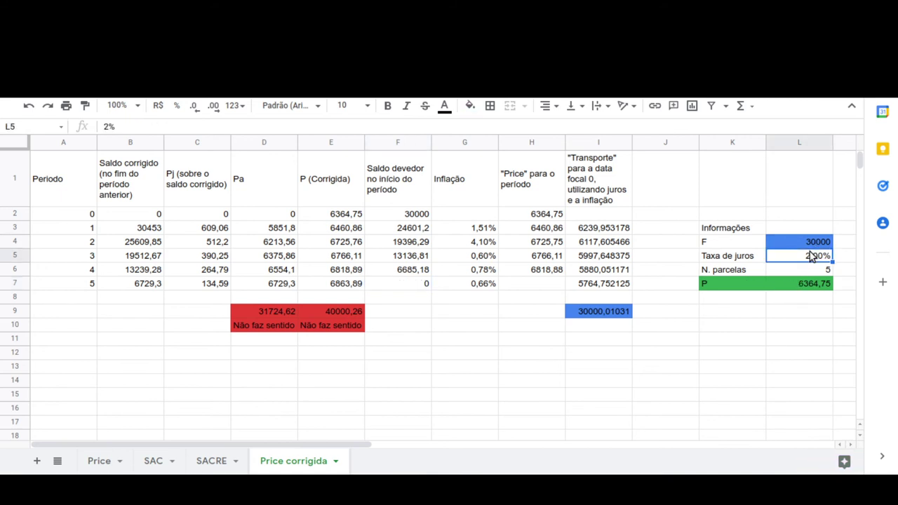
{"action": "left_click", "coordinate": [808, 272]}
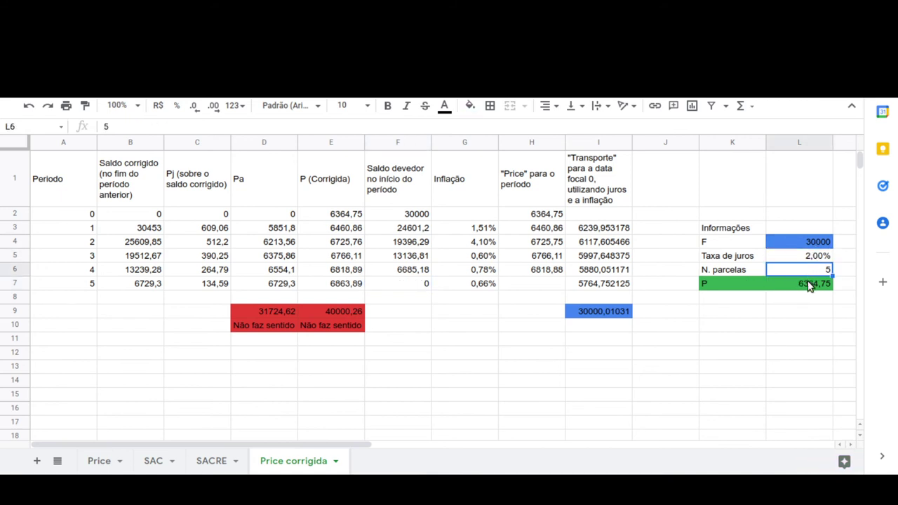
{"action": "left_click", "coordinate": [809, 286]}
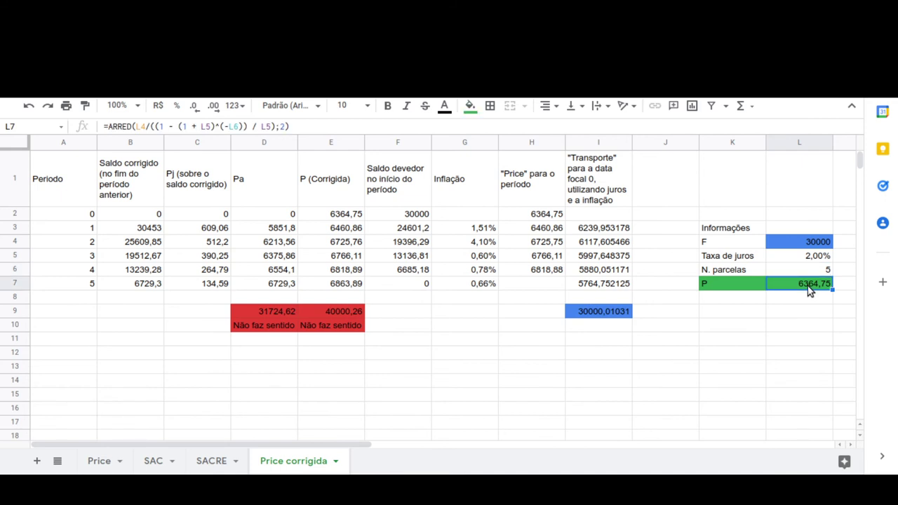
{"action": "left_click", "coordinate": [345, 219]}
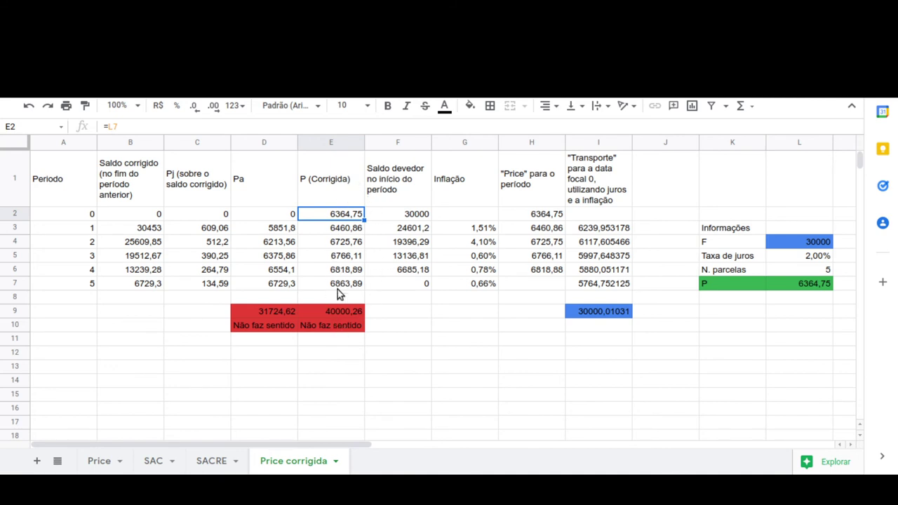
Go through the Pa amortization values from D3 down the column and check their SOMA total in D9.
{"action": "left_click", "coordinate": [288, 234]}
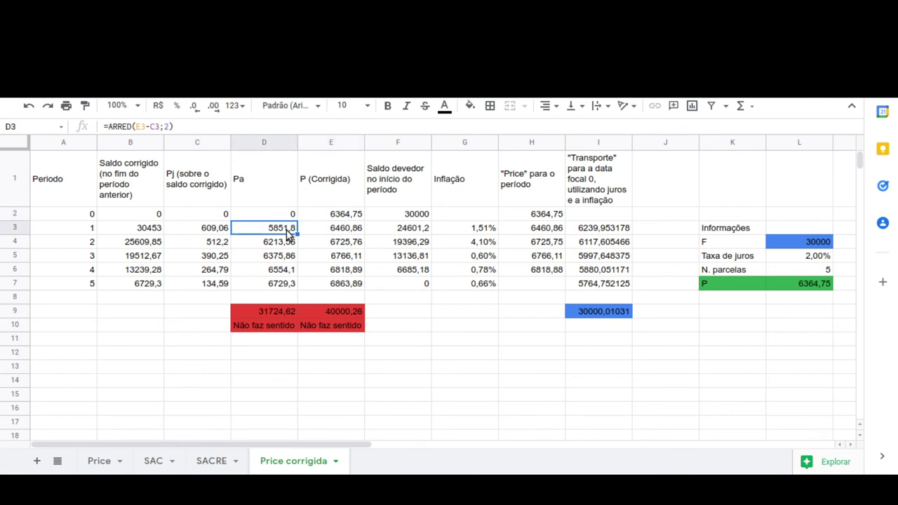
{"action": "key", "text": "Down"}
{"action": "key", "text": "Up"}
{"action": "key", "text": "Down"}
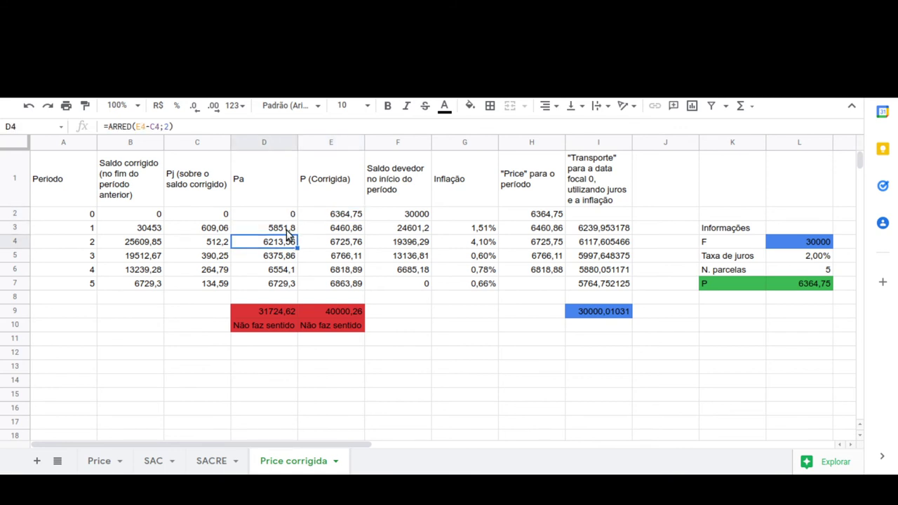
{"action": "key", "text": "Up"}
{"action": "key", "text": "Down"}
{"action": "key", "text": "Up"}
{"action": "key", "text": "Down"}
{"action": "key", "text": "Down"}
{"action": "key", "text": "Down"}
{"action": "key", "text": "Down"}
{"action": "key", "text": "Down"}
{"action": "key", "text": "Down"}
{"action": "key", "text": "Down"}
{"action": "key", "text": "Up"}
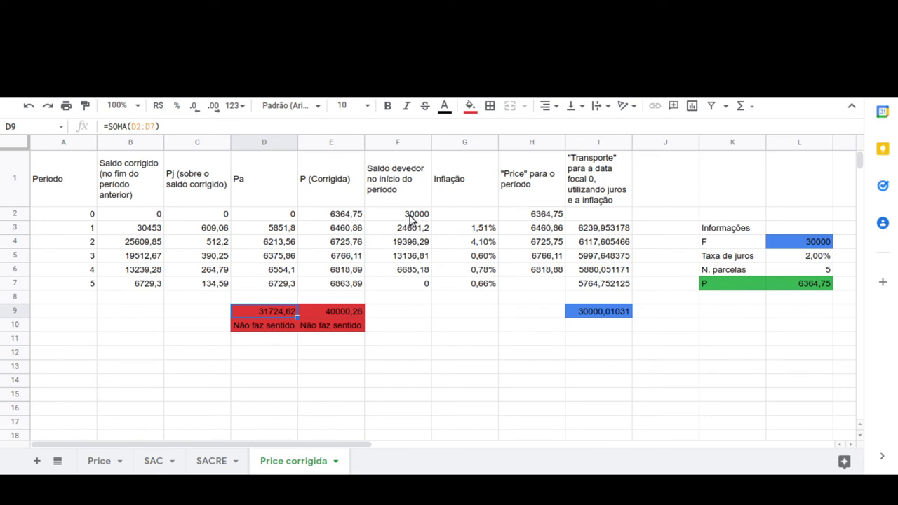
{"action": "left_click", "coordinate": [394, 313]}
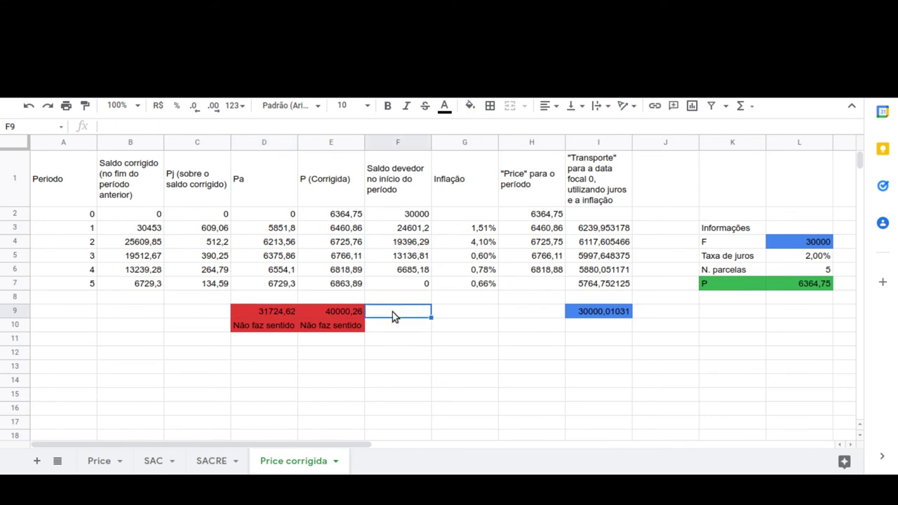
Calculate the future value of F2 under the inflation rates G3:G7 in F9 using VFPLANO, and clear the cell after viewing it.
{"action": "type", "text": "=VFPL"}
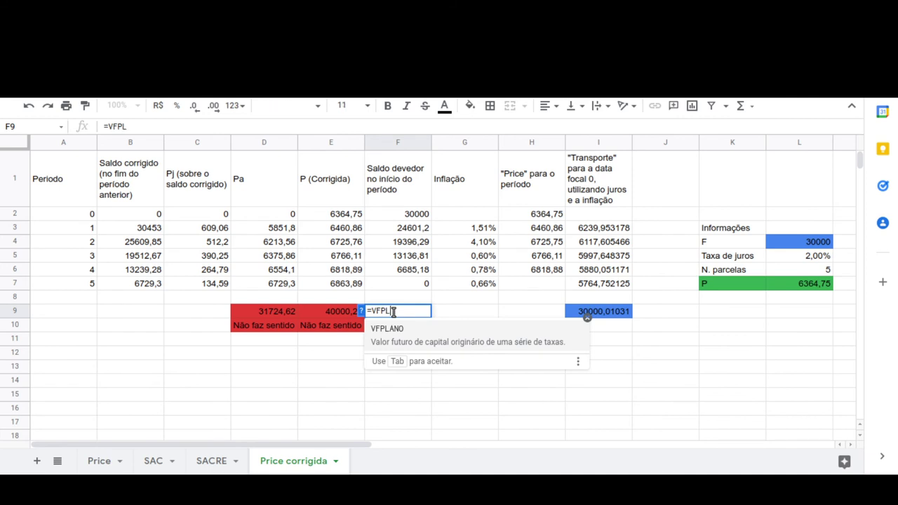
{"action": "left_click", "coordinate": [391, 332]}
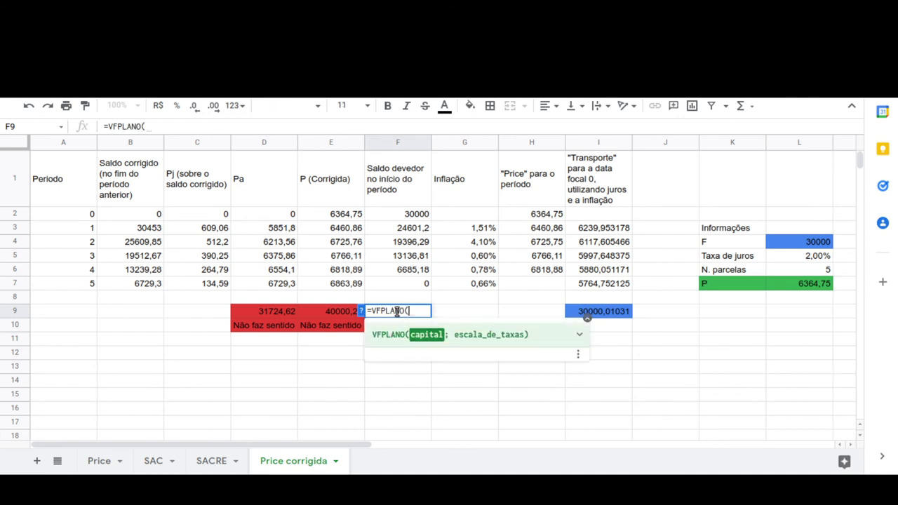
{"action": "left_click", "coordinate": [416, 216]}
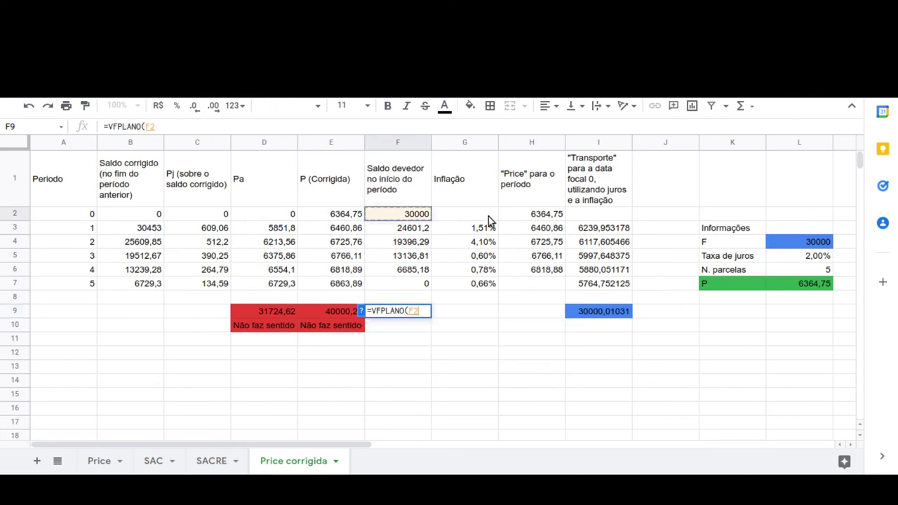
{"action": "type", "text": ";"}
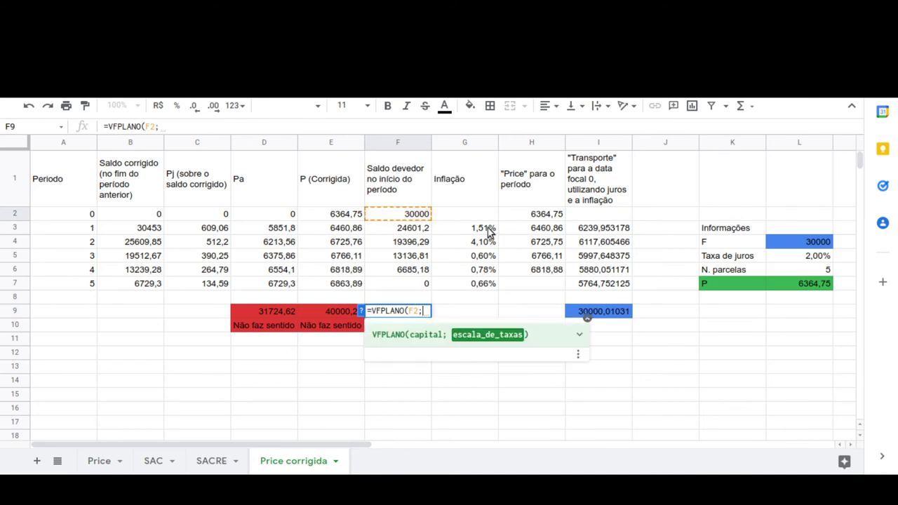
{"action": "left_click_drag", "start_coordinate": [489, 233], "coordinate": [482, 285]}
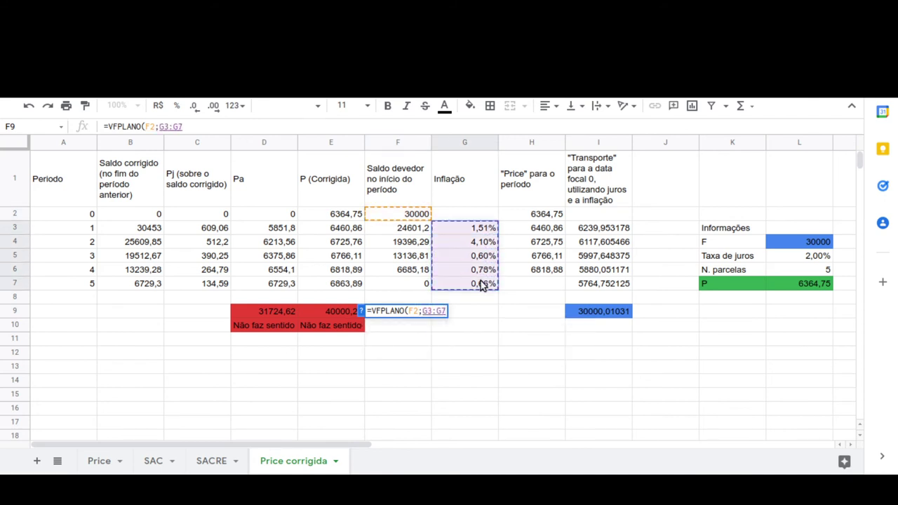
{"action": "key", "text": "Return"}
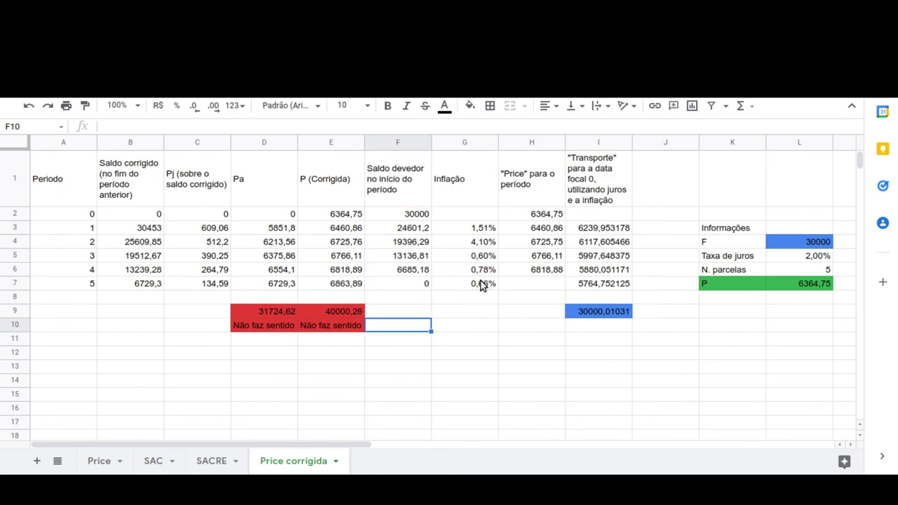
{"action": "key", "text": "Up"}
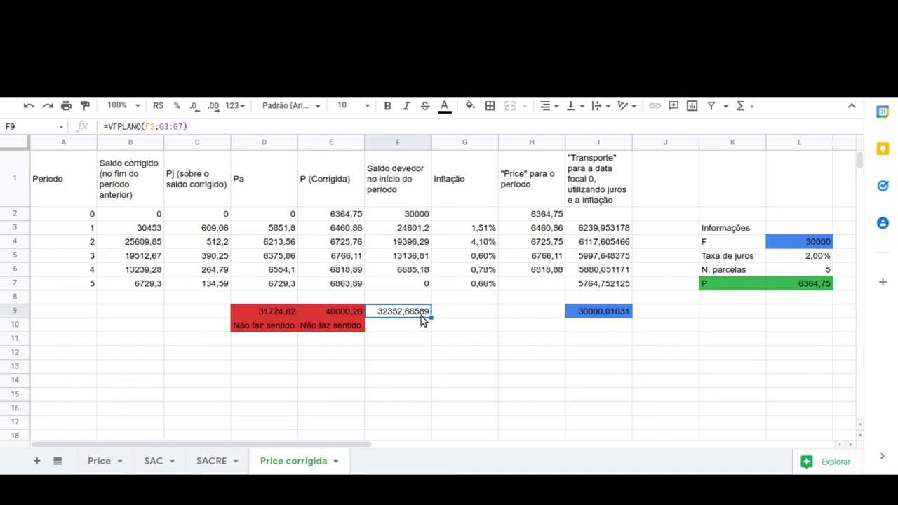
{"action": "key", "text": "Delete"}
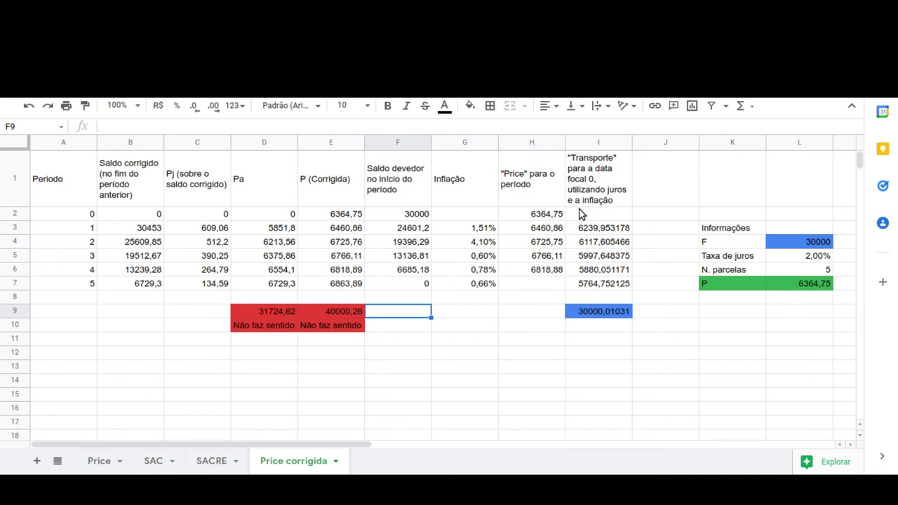
Examine the "Price" para o período formula in H3, along with the period 1 balances in B3 and F3.
{"action": "left_click", "coordinate": [536, 143]}
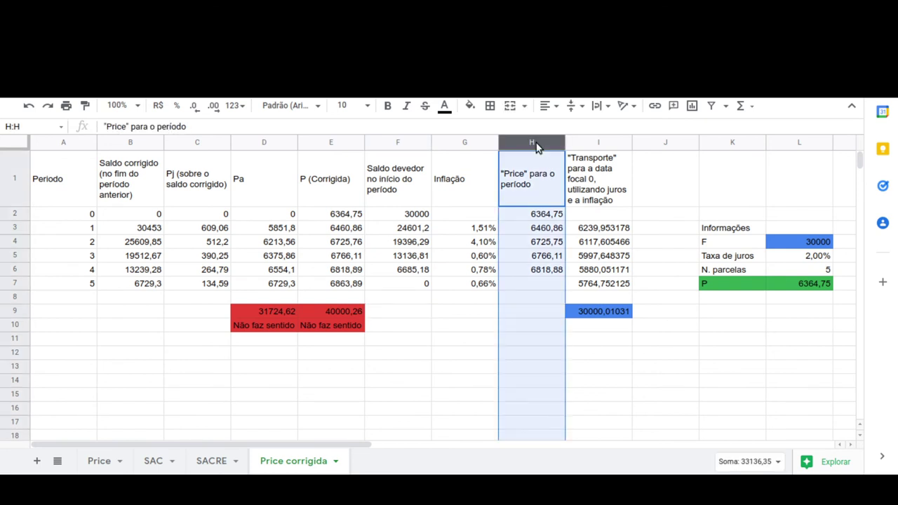
{"action": "left_click", "coordinate": [535, 236]}
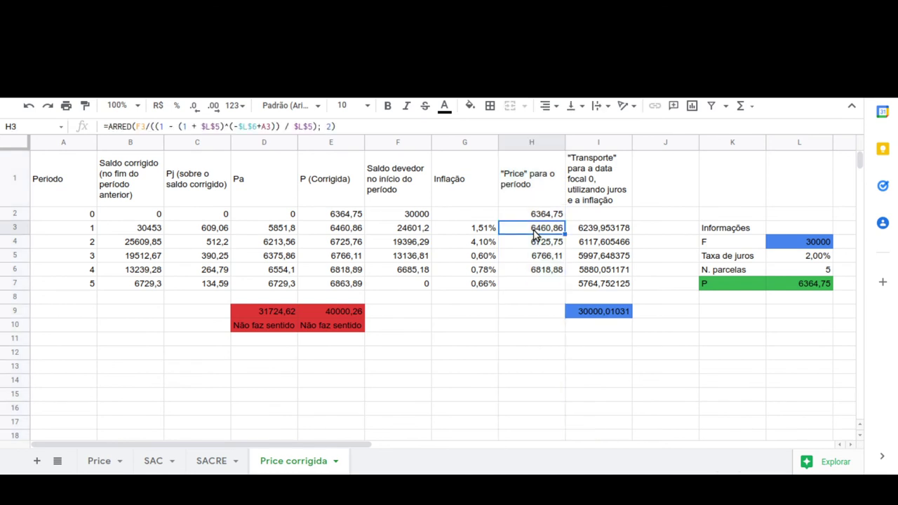
{"action": "left_click", "coordinate": [150, 232]}
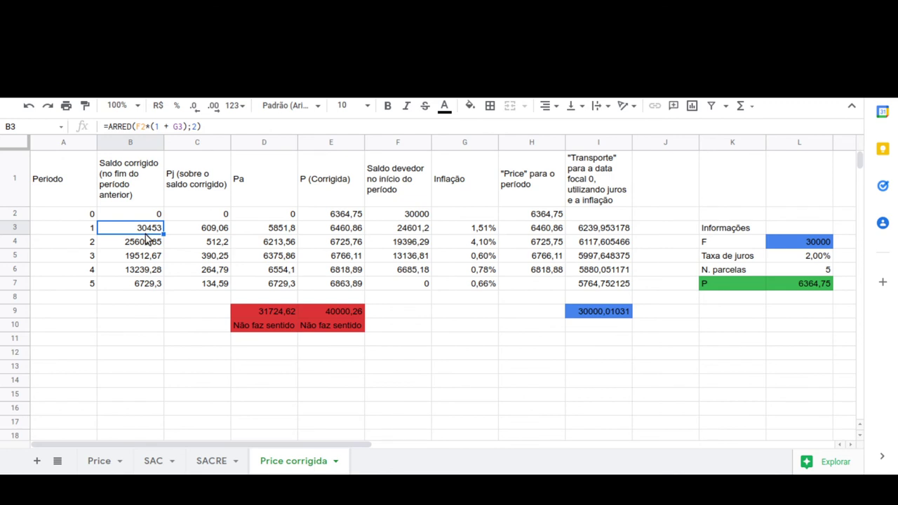
{"action": "left_click", "coordinate": [390, 233]}
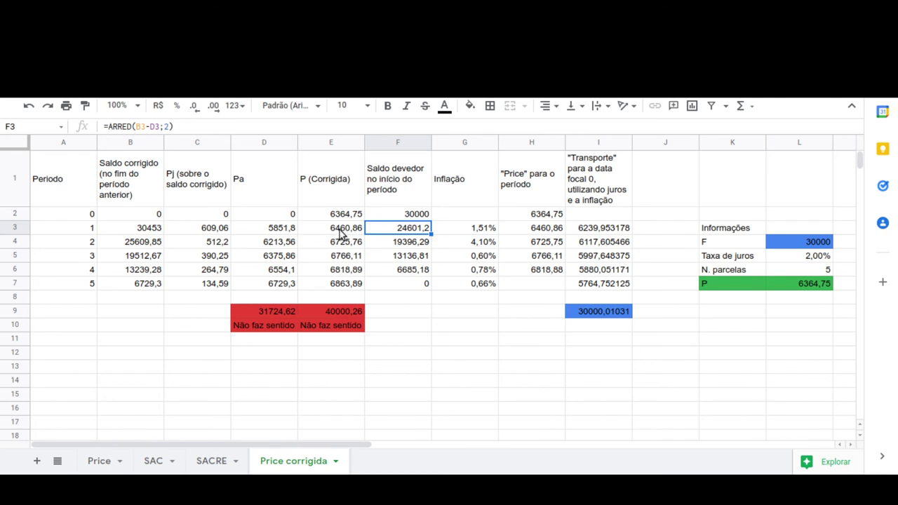
{"action": "left_click", "coordinate": [528, 234]}
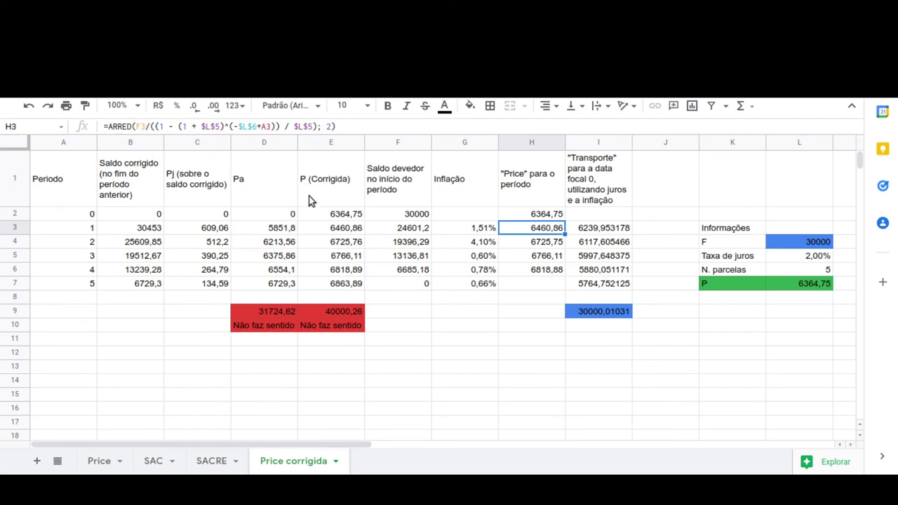
{"action": "key", "text": "Return"}
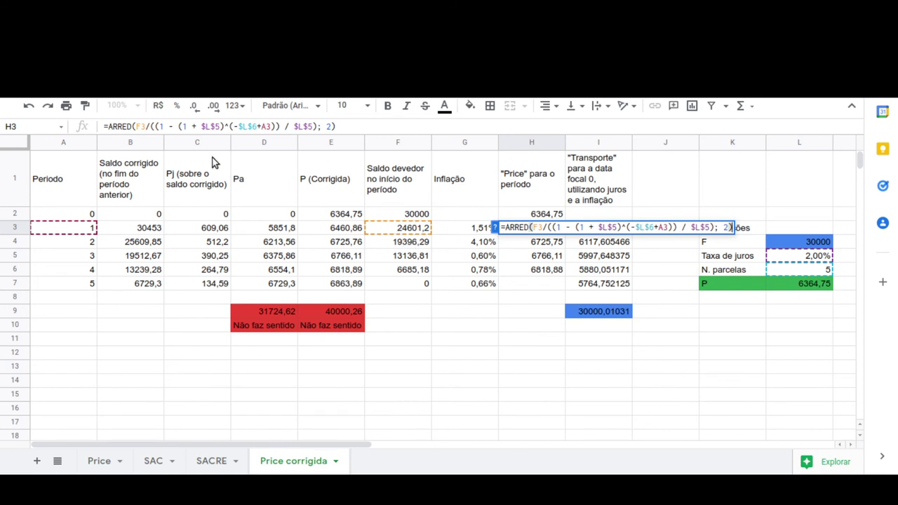
{"action": "key", "text": "Escape"}
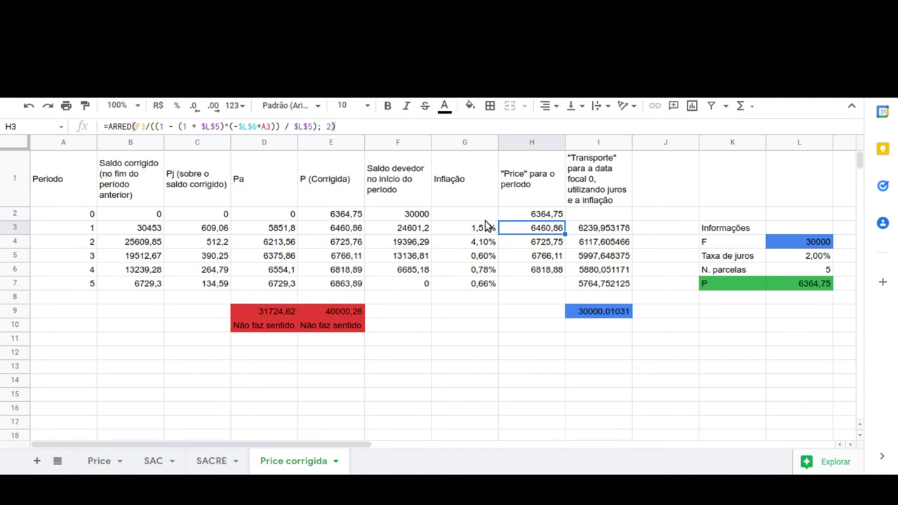
Compare the "Price" values in H2 and H3 with the corrected payment in E3.
{"action": "left_click", "coordinate": [535, 214]}
{"action": "left_click", "coordinate": [537, 233]}
{"action": "left_click", "coordinate": [333, 233]}
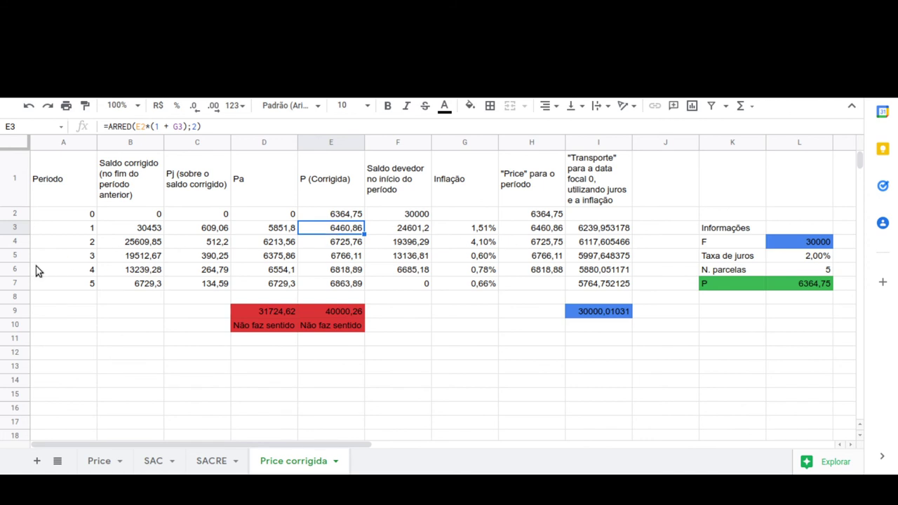
Trace the period 3 row from A5 to the outstanding balance F5, and check the corrected balances in B6 and B7.
{"action": "left_click", "coordinate": [79, 255]}
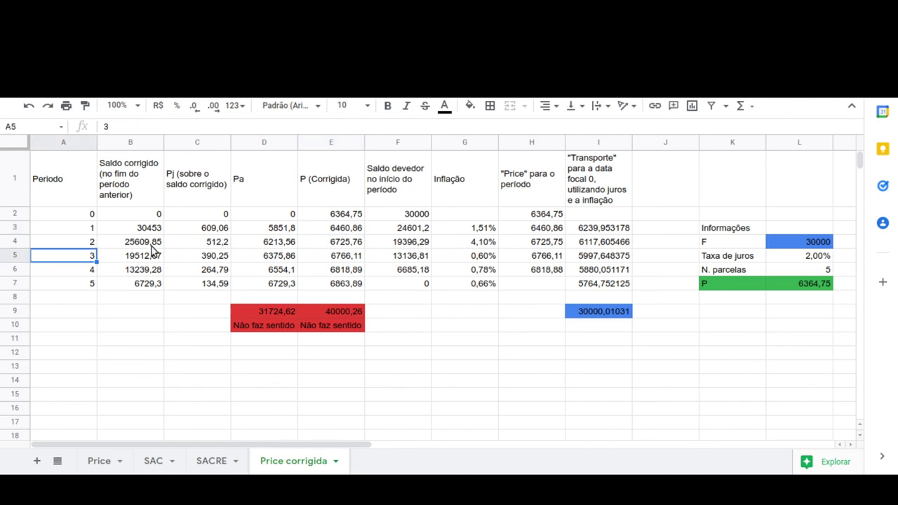
{"action": "key", "text": "Right"}
{"action": "key", "text": "Right"}
{"action": "key", "text": "Right"}
{"action": "key", "text": "Right"}
{"action": "key", "text": "Right"}
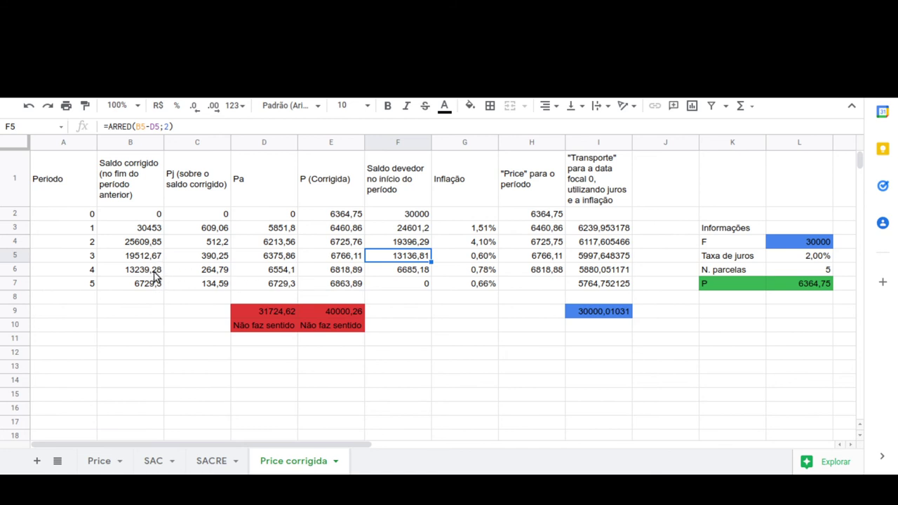
{"action": "left_click", "coordinate": [149, 274]}
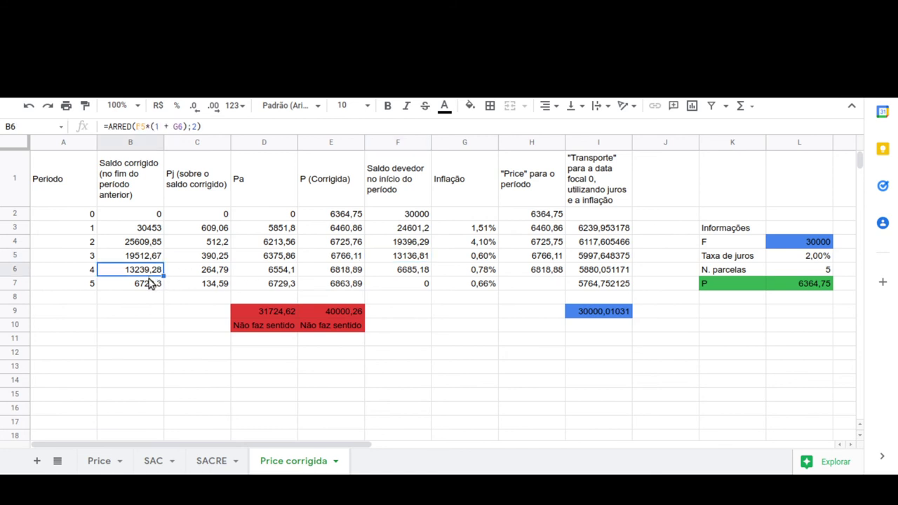
{"action": "left_click", "coordinate": [150, 282]}
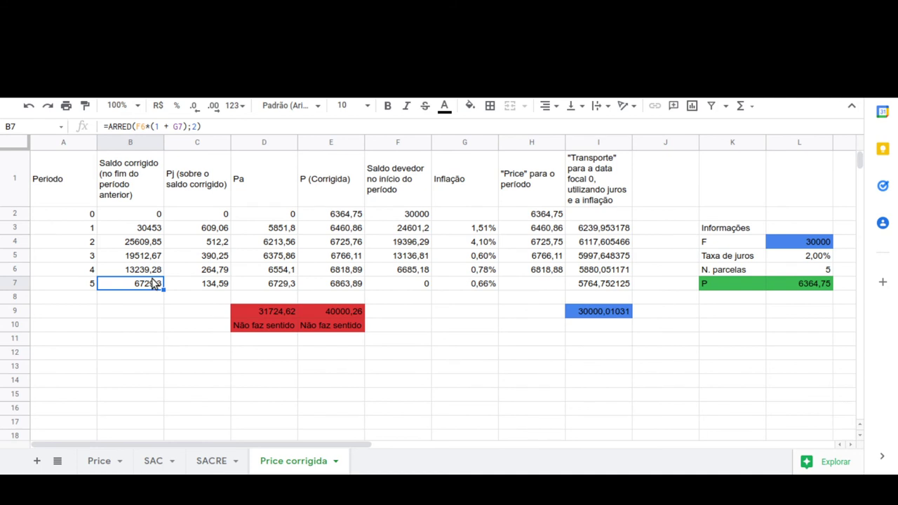
{"action": "left_click", "coordinate": [410, 258]}
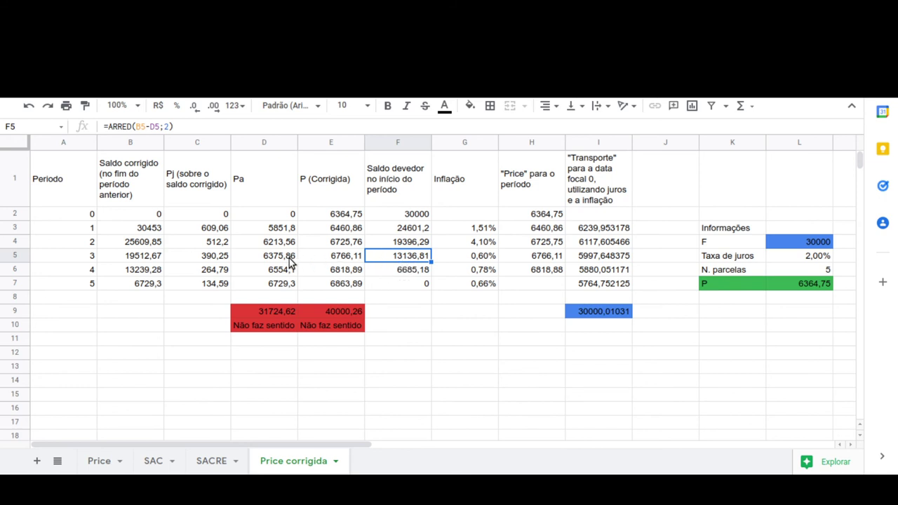
Compare the recalculated "Price" payments in H5 and H6 with the corrected payments, checking the outstanding balances in F5 and F7.
{"action": "left_click", "coordinate": [513, 259]}
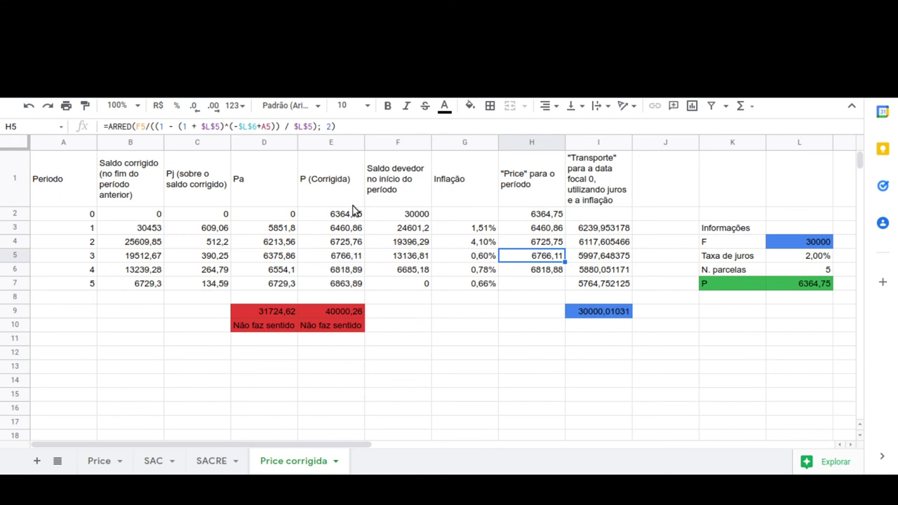
{"action": "left_click", "coordinate": [347, 258]}
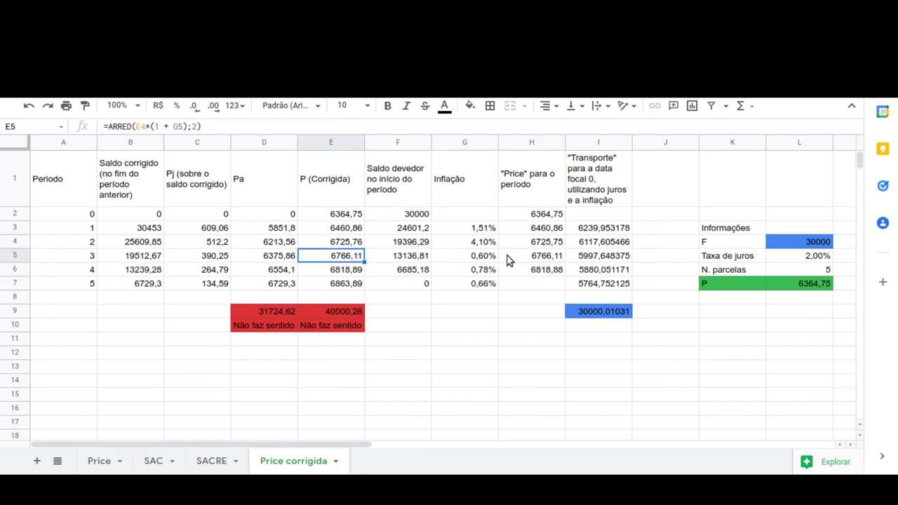
{"action": "left_click", "coordinate": [420, 258]}
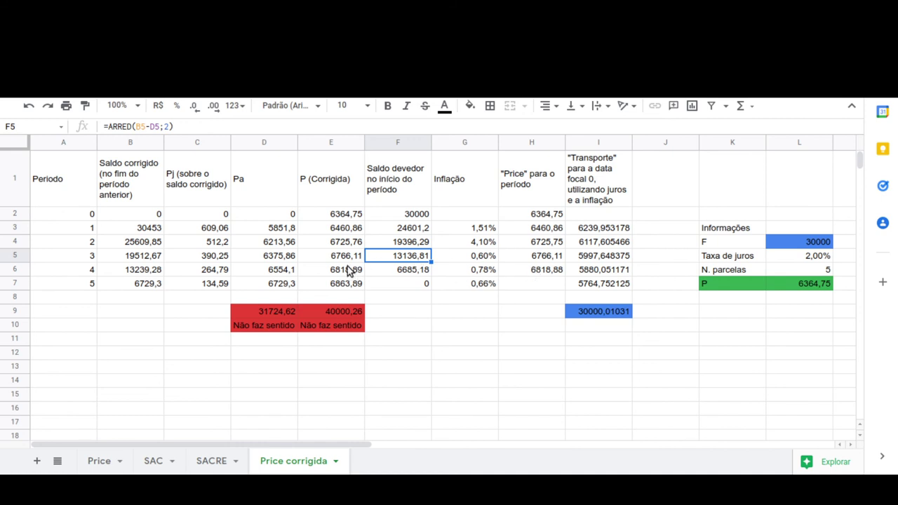
{"action": "left_click", "coordinate": [523, 274]}
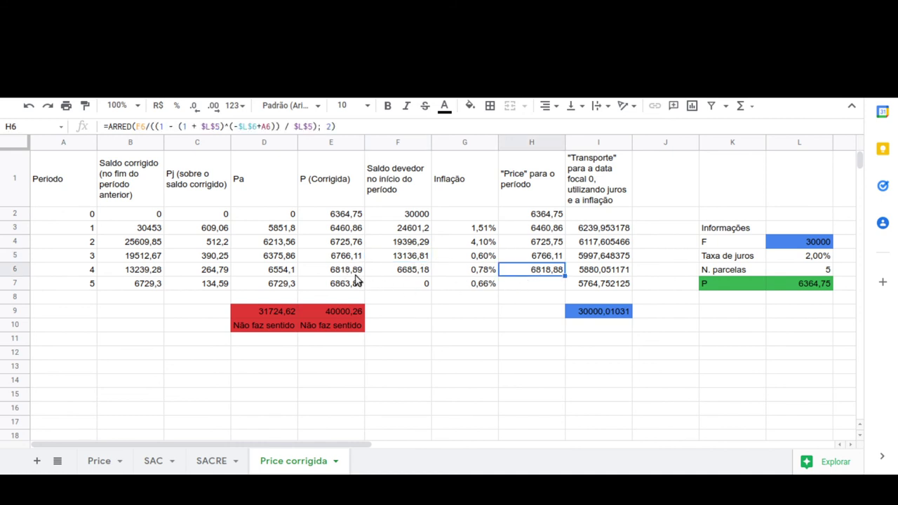
{"action": "left_click", "coordinate": [403, 284]}
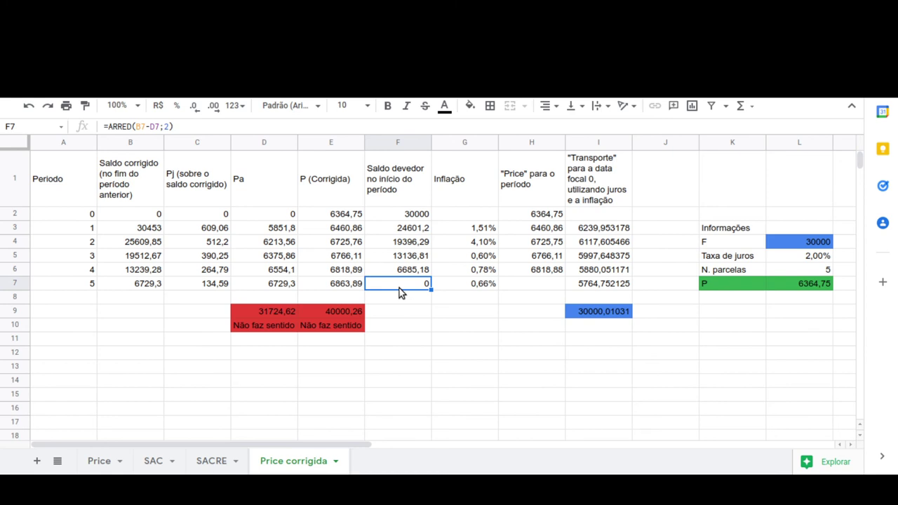
Review how I3 brings the E3 payment to focal date 0, and check the SOMA formula for column I in I9.
{"action": "left_click", "coordinate": [598, 235]}
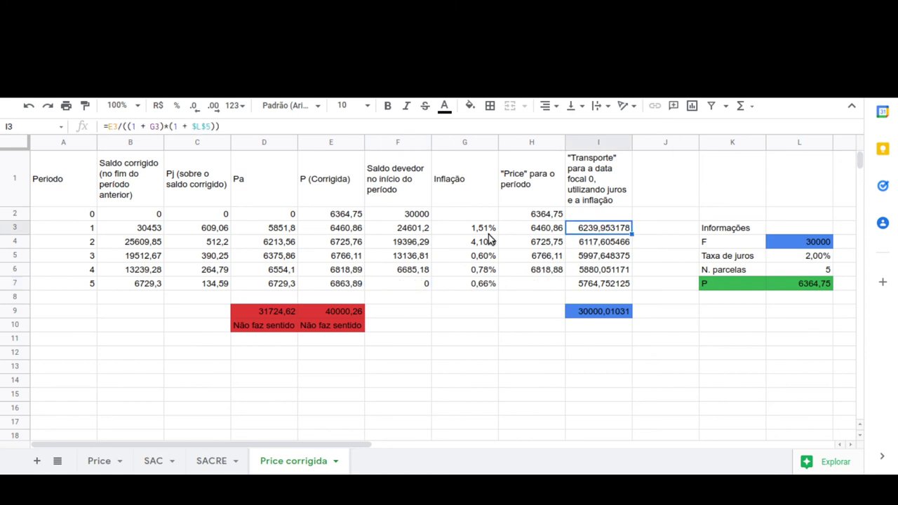
{"action": "left_click", "coordinate": [349, 235]}
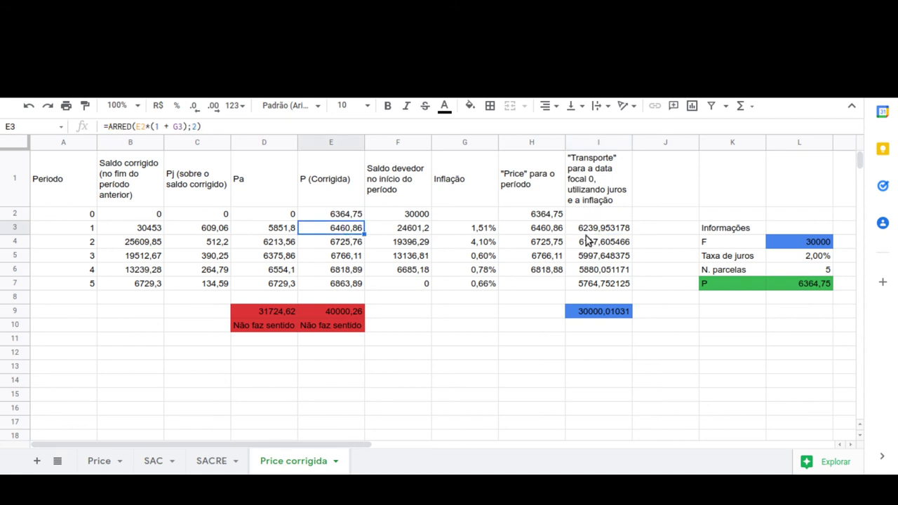
{"action": "left_click", "coordinate": [586, 317]}
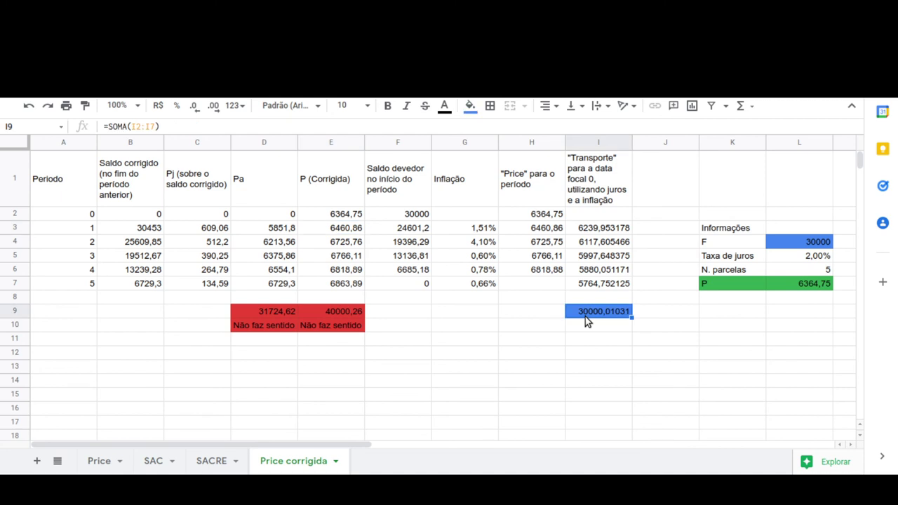
Examine the I3 formula's references and its inflation factor (1 + G3), and check the "Transporte" column with its total in I9.
{"action": "left_click", "coordinate": [607, 234]}
{"action": "double_click", "coordinate": [607, 231]}
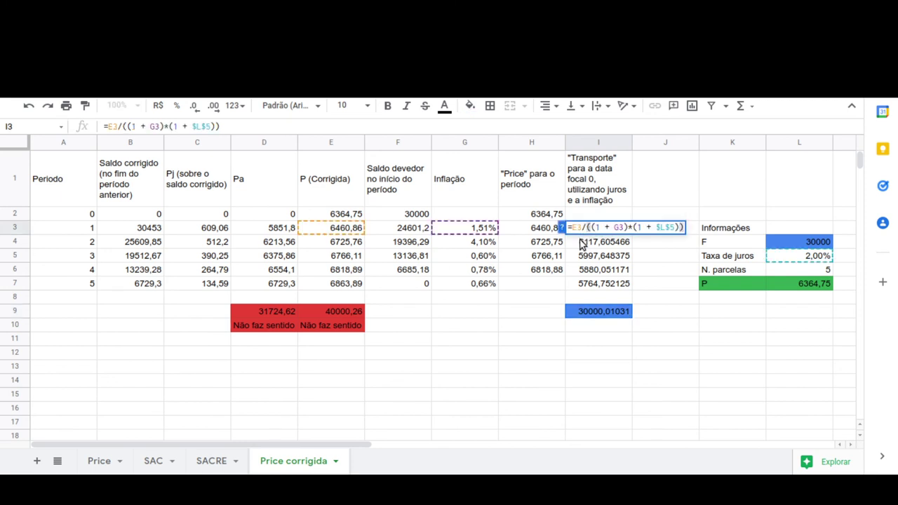
{"action": "key", "text": "Escape"}
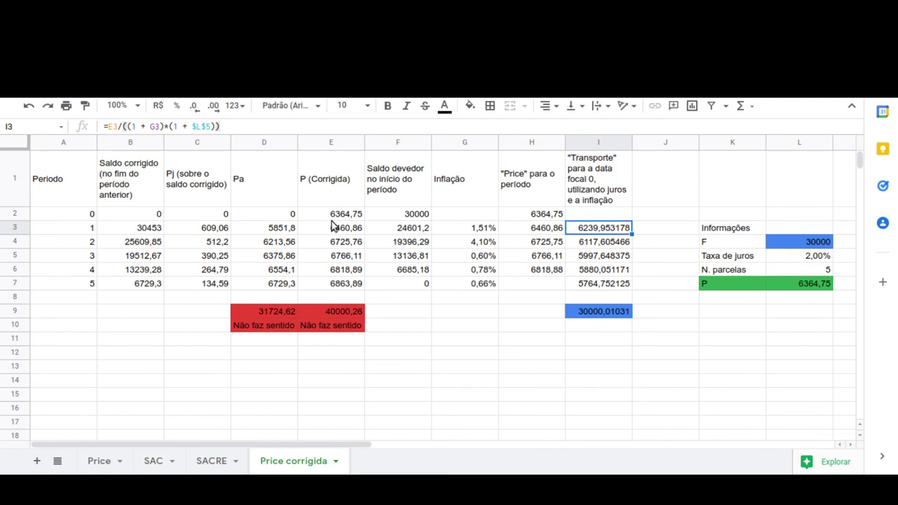
{"action": "double_click", "coordinate": [608, 230]}
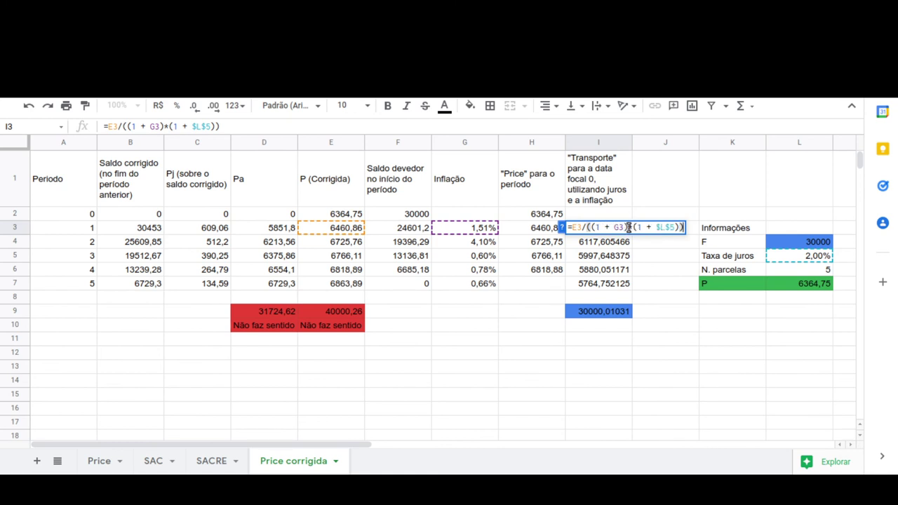
{"action": "left_click_drag", "start_coordinate": [632, 227], "coordinate": [593, 229]}
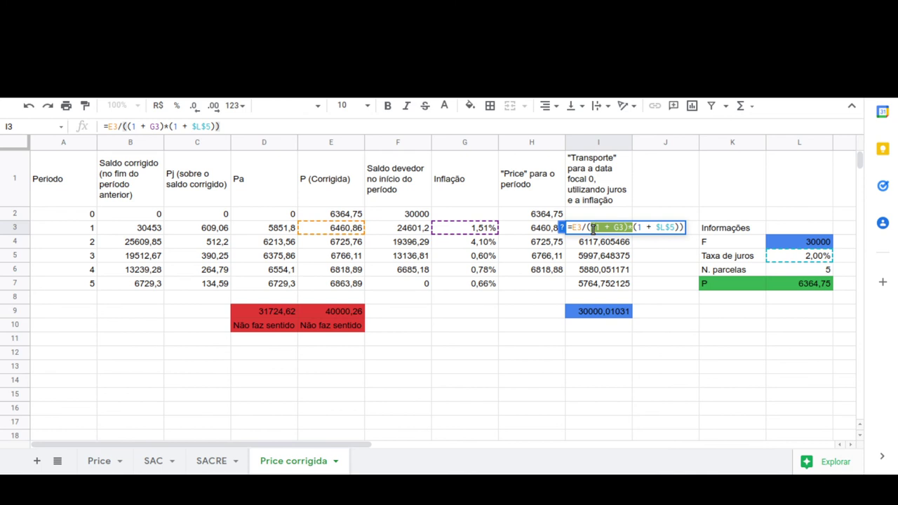
{"action": "key", "text": "Escape"}
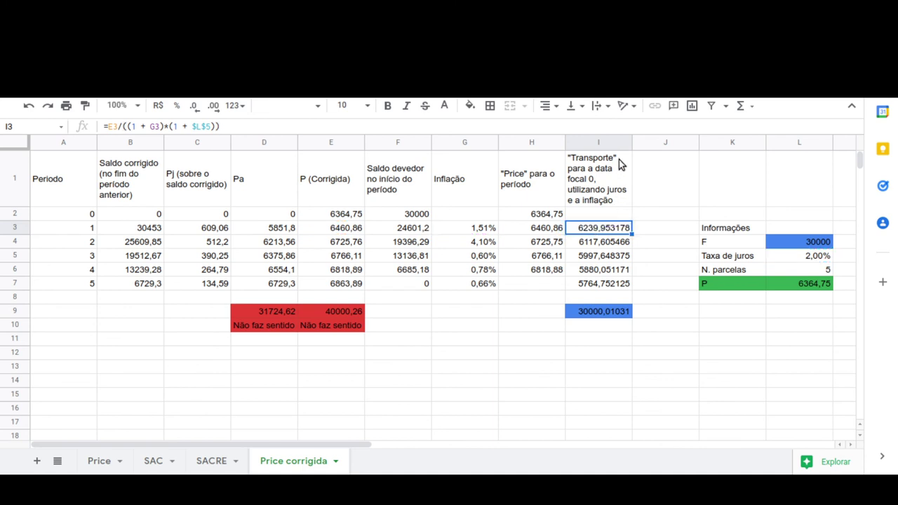
{"action": "left_click", "coordinate": [600, 142]}
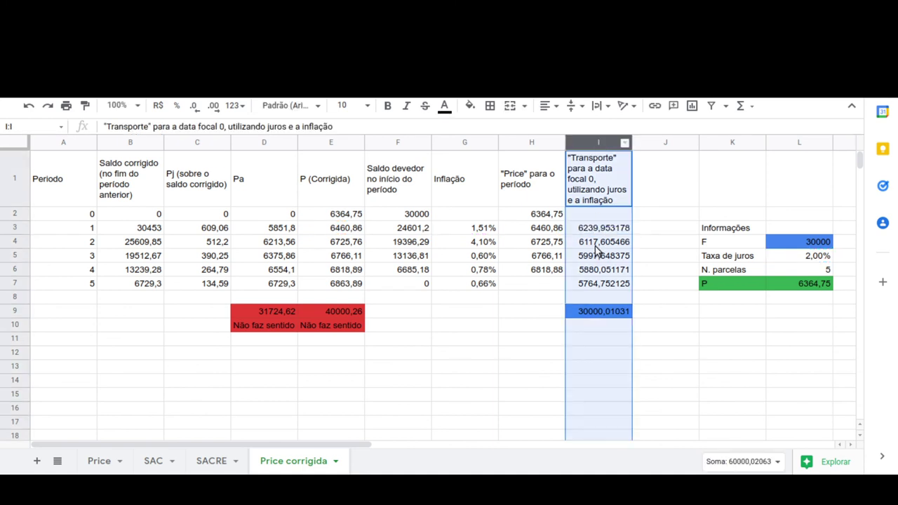
{"action": "left_click", "coordinate": [593, 312]}
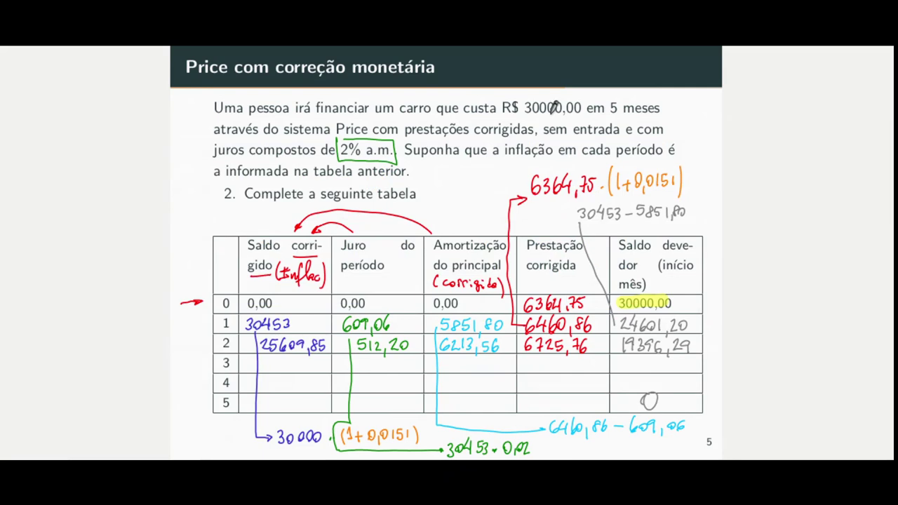
{"action": "key", "text": "Right"}
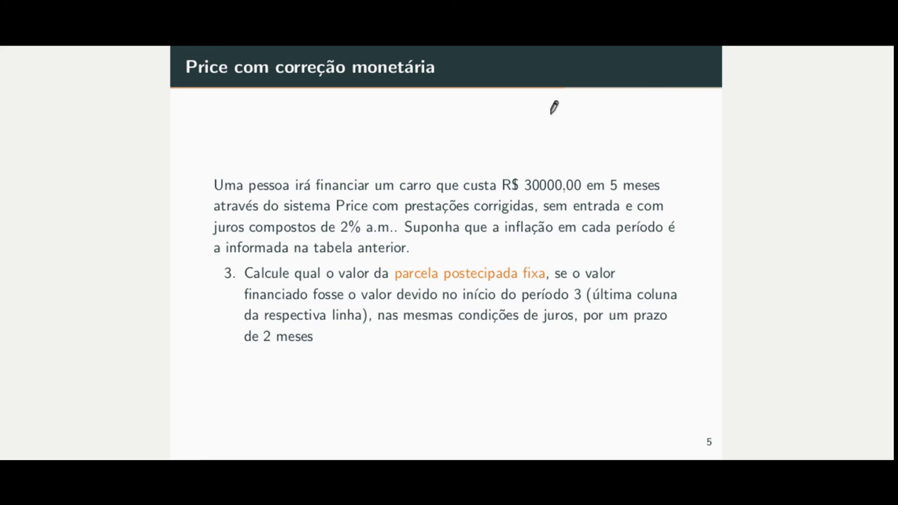